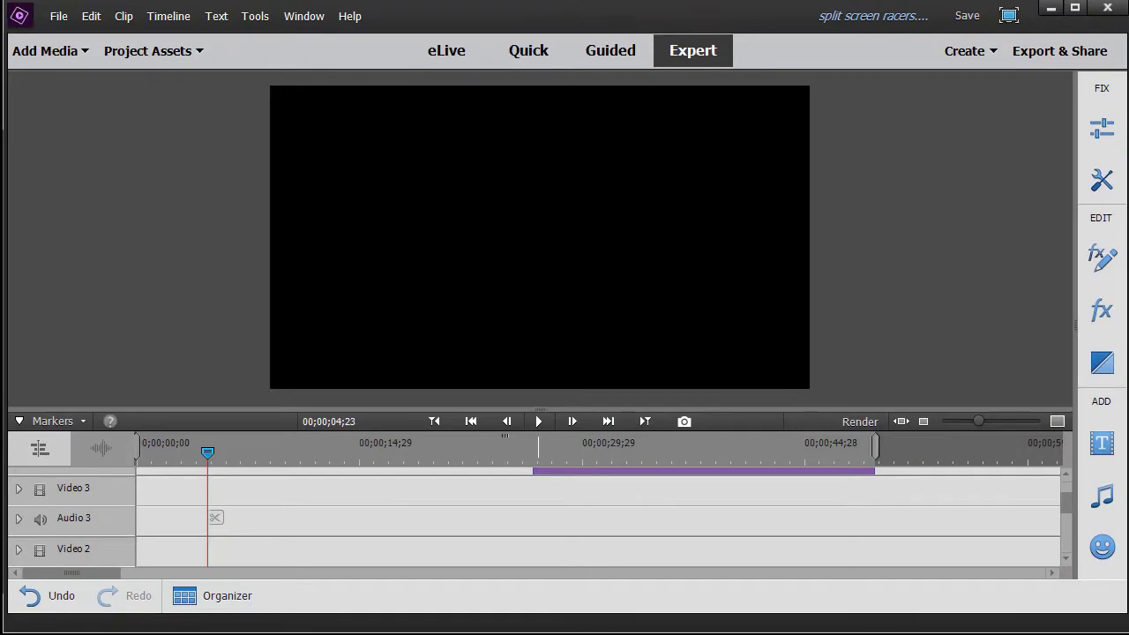
# Add 1815277_startTheRace_HD_Footage.mp4 from Project Assets to the start of Video 2.
pyautogui.click(147, 55)
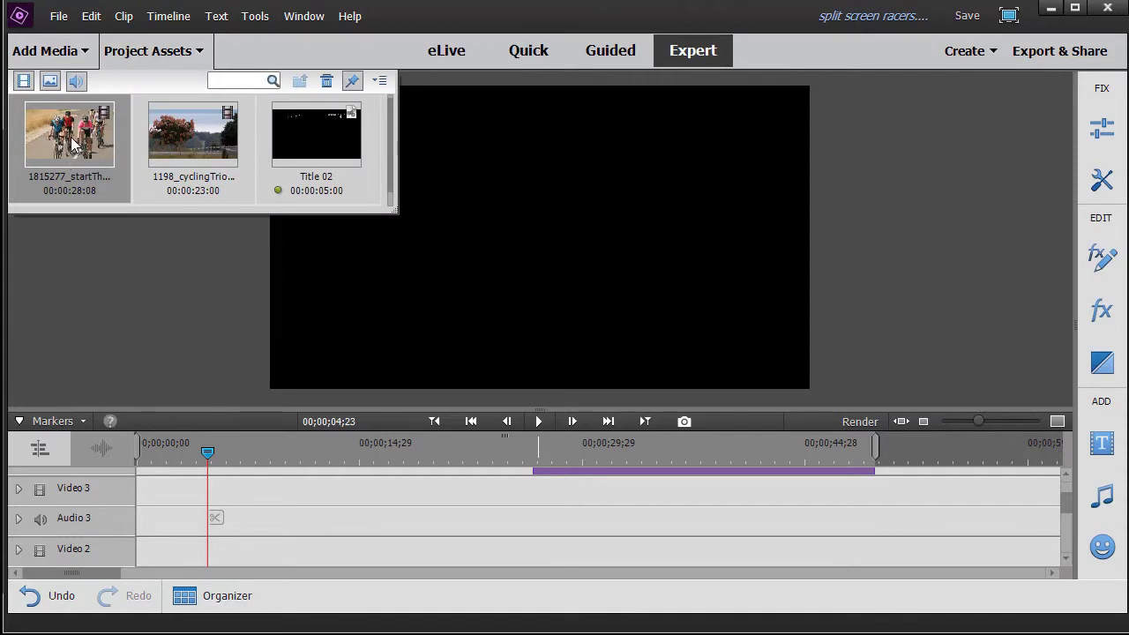
pyautogui.moveTo(75, 143); pyautogui.dragTo(127, 553)
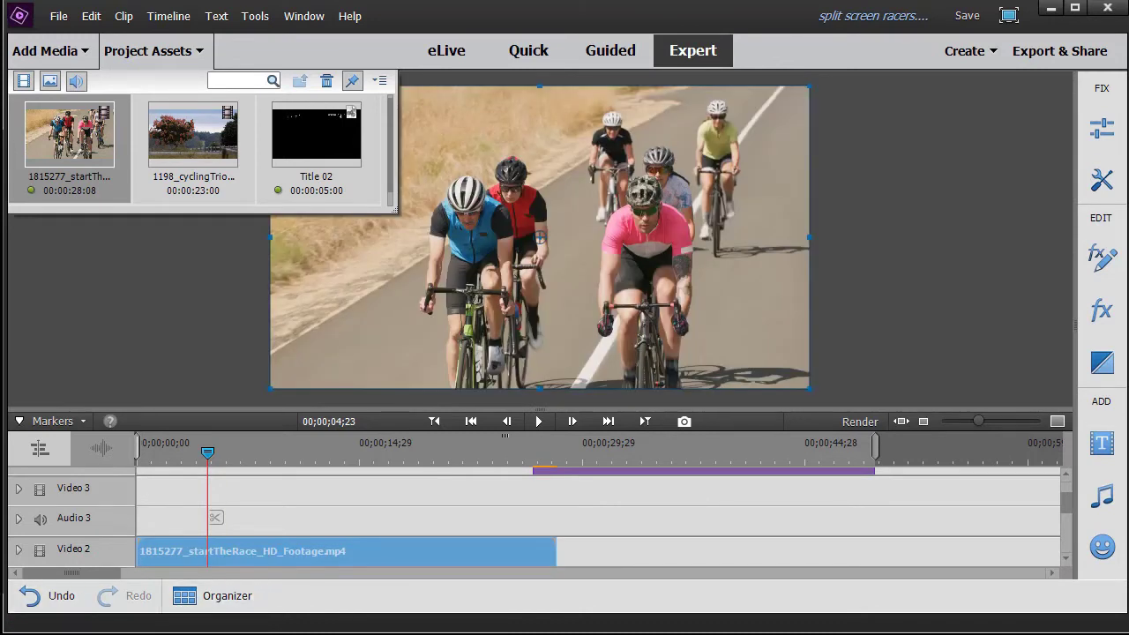
pyautogui.click(199, 50)
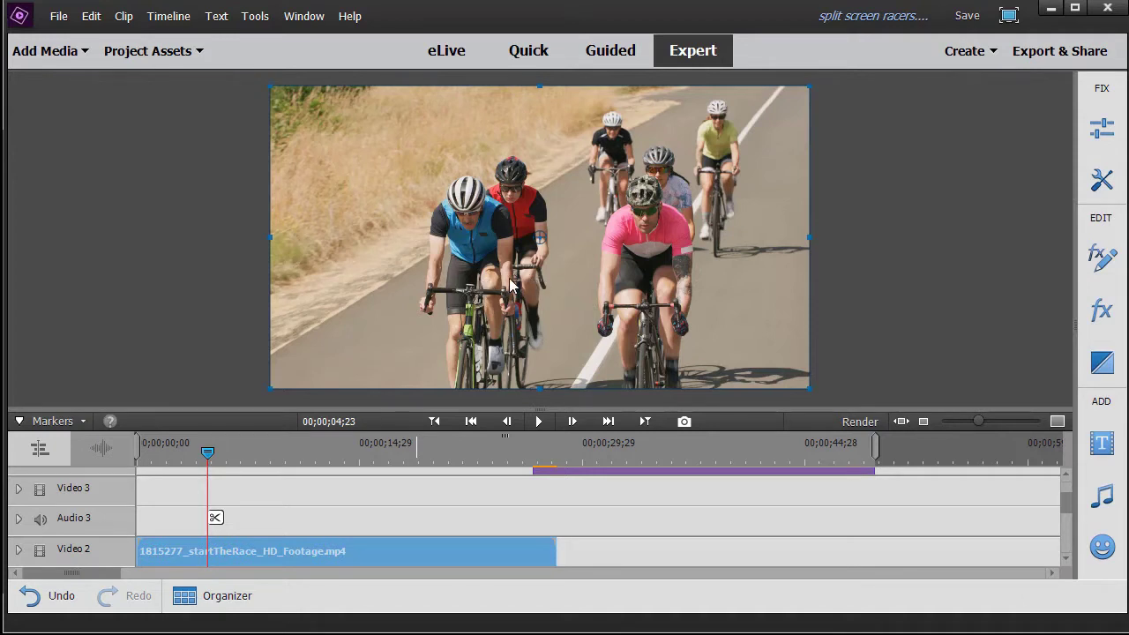
# Search the effects for 'crop' and drop Crop onto the startTheRace clip on Video 2.
pyautogui.click(1104, 316)
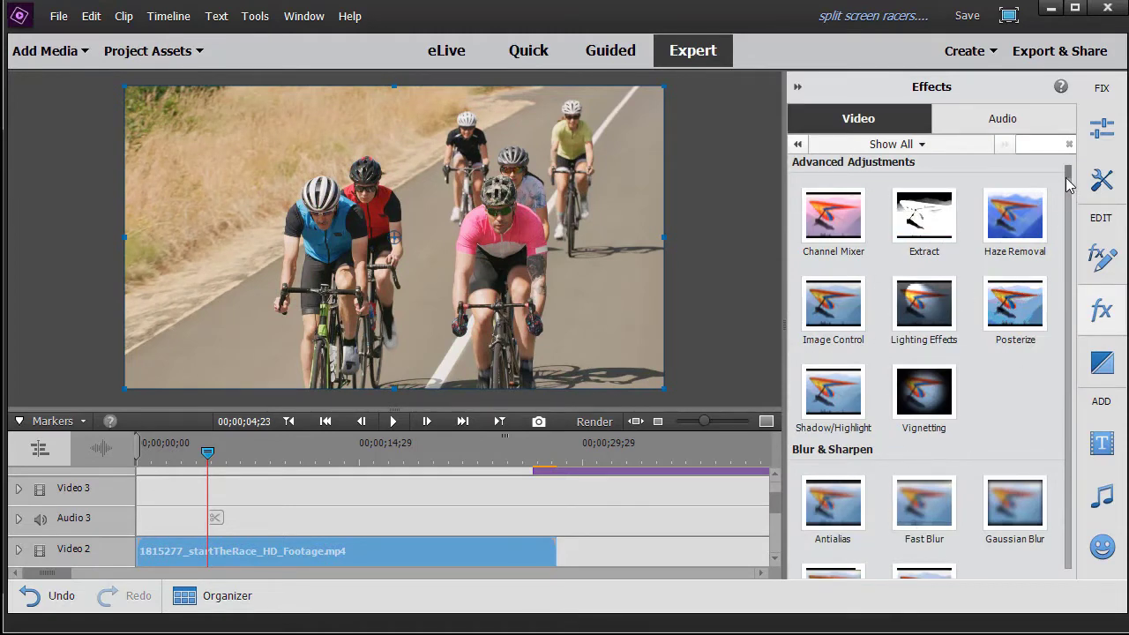
pyautogui.click(1057, 144)
pyautogui.write('crop')
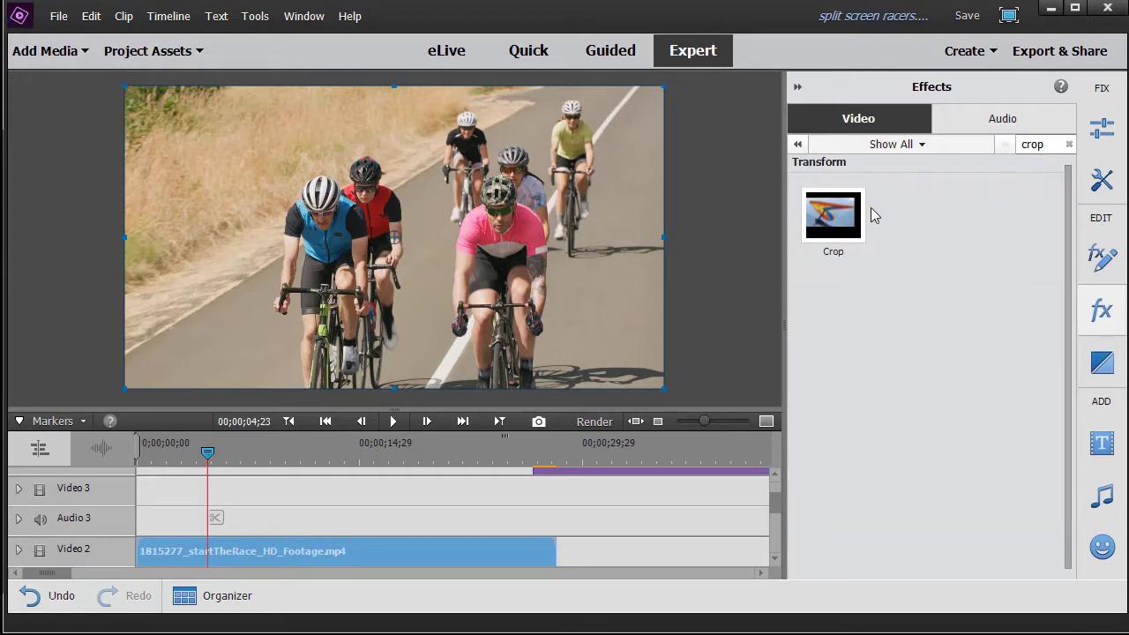
pyautogui.moveTo(834, 219); pyautogui.dragTo(389, 557)
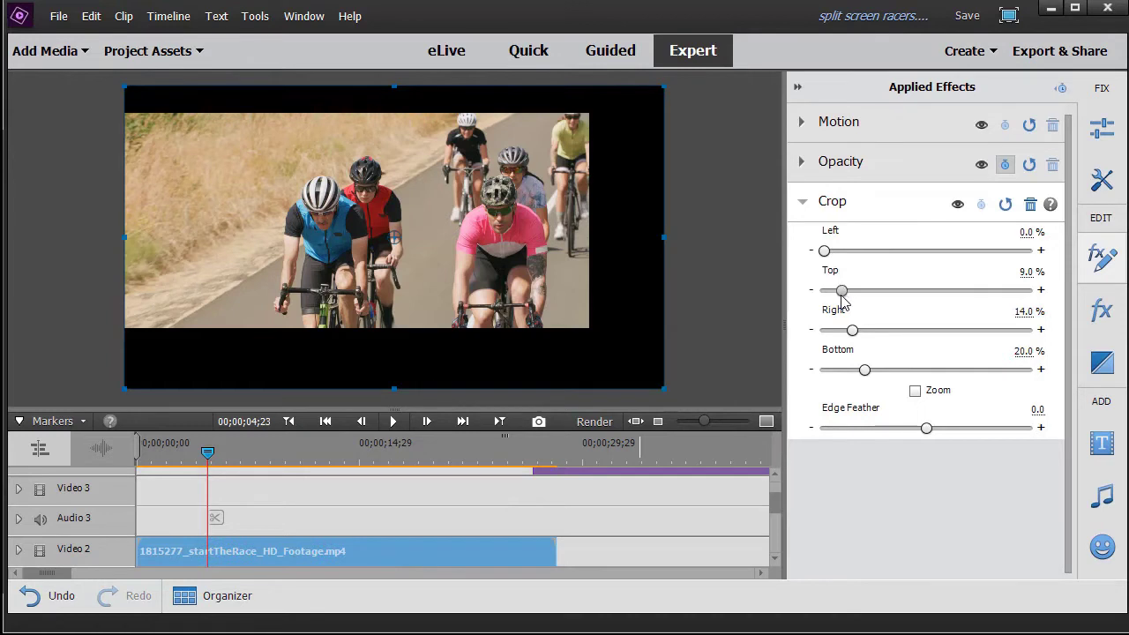
# Drag the Crop Top, Right and Bottom values down to zero and trim some of the left.
pyautogui.moveTo(844, 291); pyautogui.dragTo(766, 303)
pyautogui.moveTo(852, 330); pyautogui.dragTo(807, 334)
pyautogui.moveTo(870, 375); pyautogui.dragTo(794, 381)
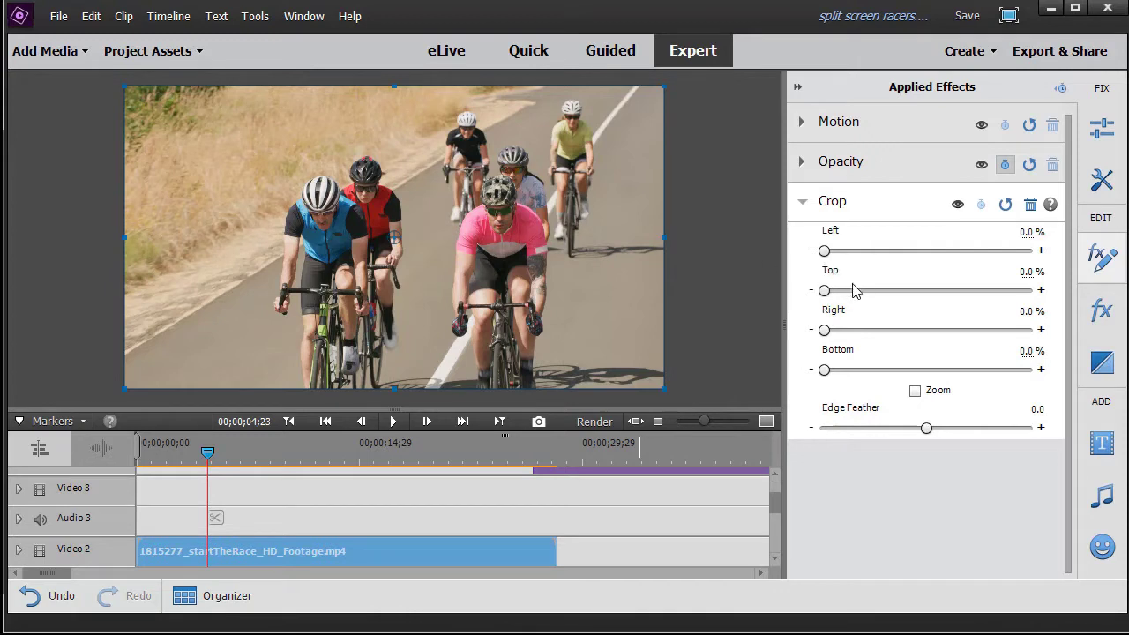
pyautogui.moveTo(825, 252); pyautogui.dragTo(877, 252)
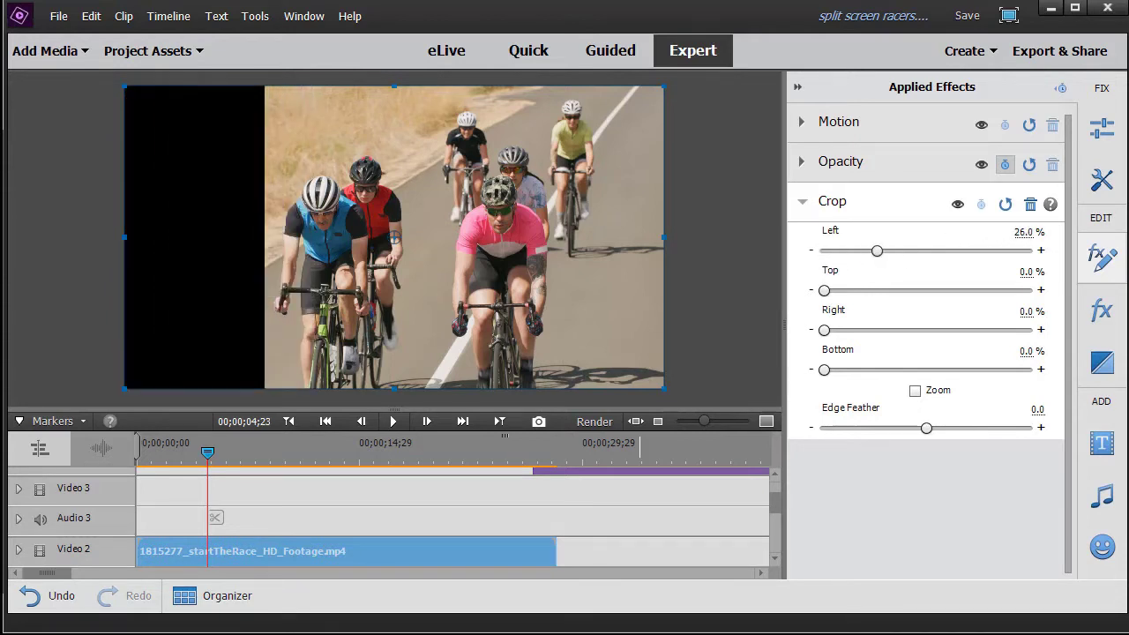
# Enter exact crop values: Left 25% and Right 25.5%.
pyautogui.click(1024, 232)
pyautogui.write('25')
pyautogui.press('Return')
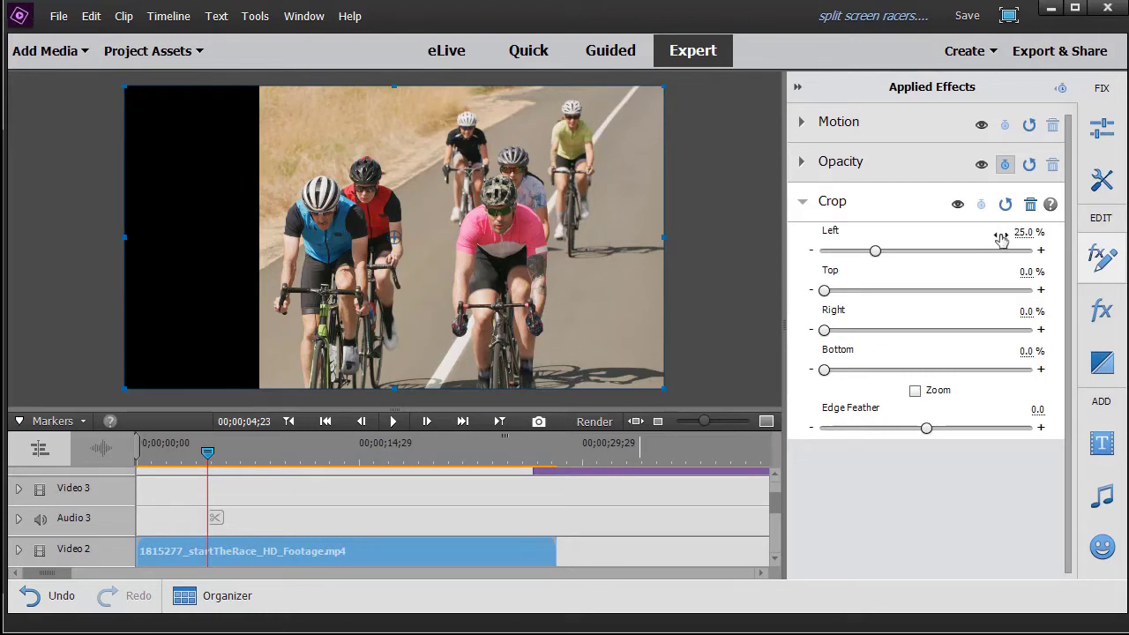
pyautogui.click(1023, 308)
pyautogui.write('25.5')
pyautogui.press('Return')
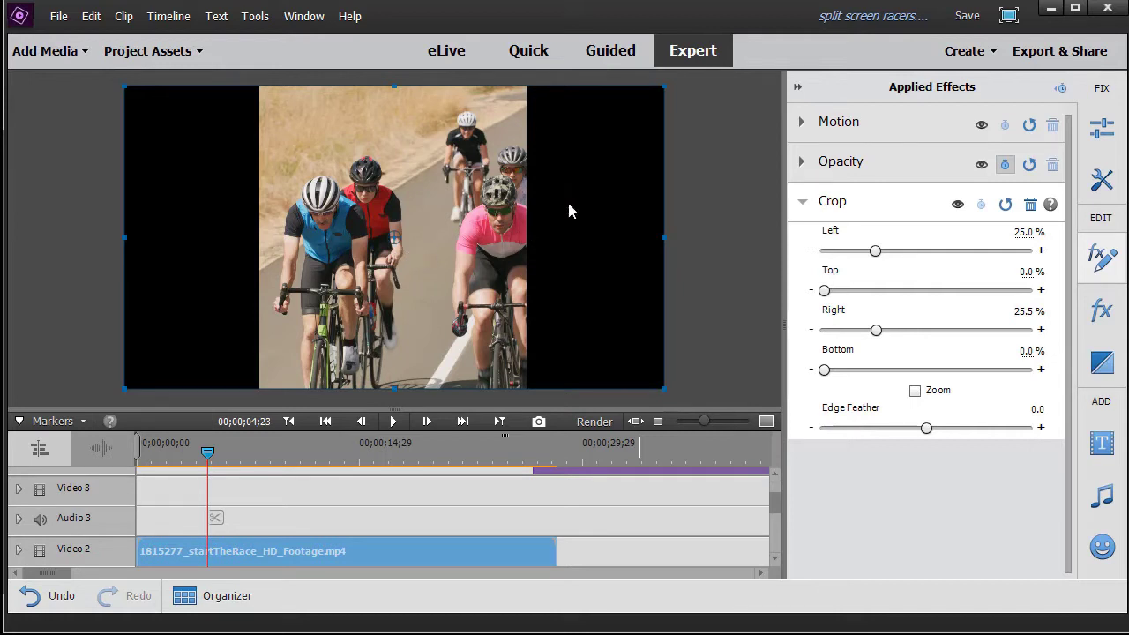
# Shift the cropped race strip into the left half of the frame, Position X about 470.3.
pyautogui.click(805, 124)
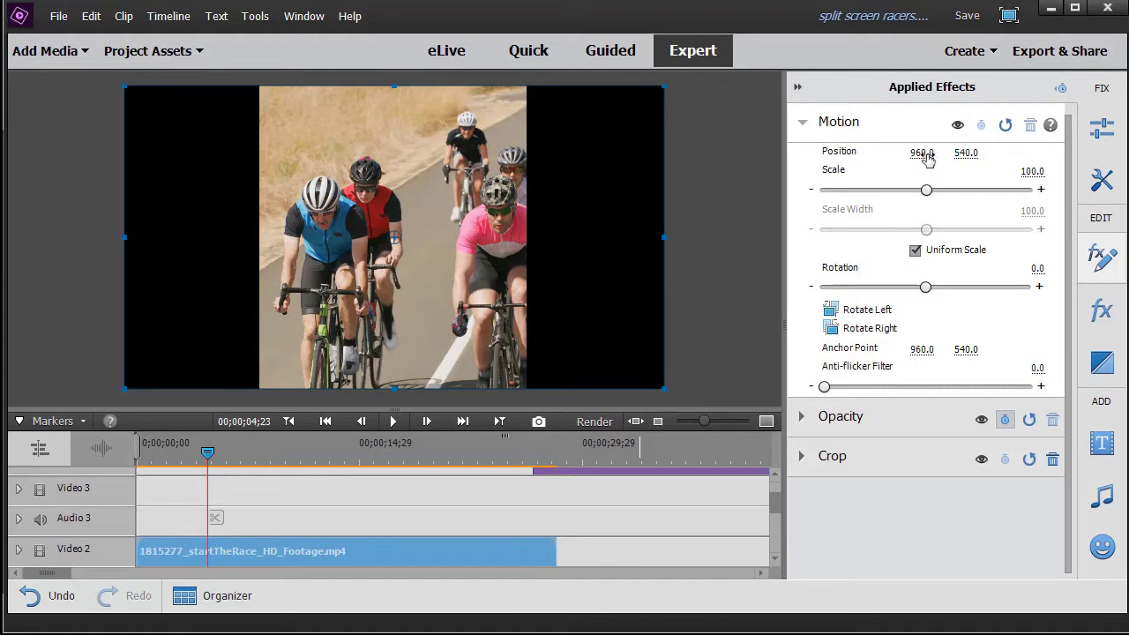
pyautogui.moveTo(920, 151); pyautogui.dragTo(857, 152)
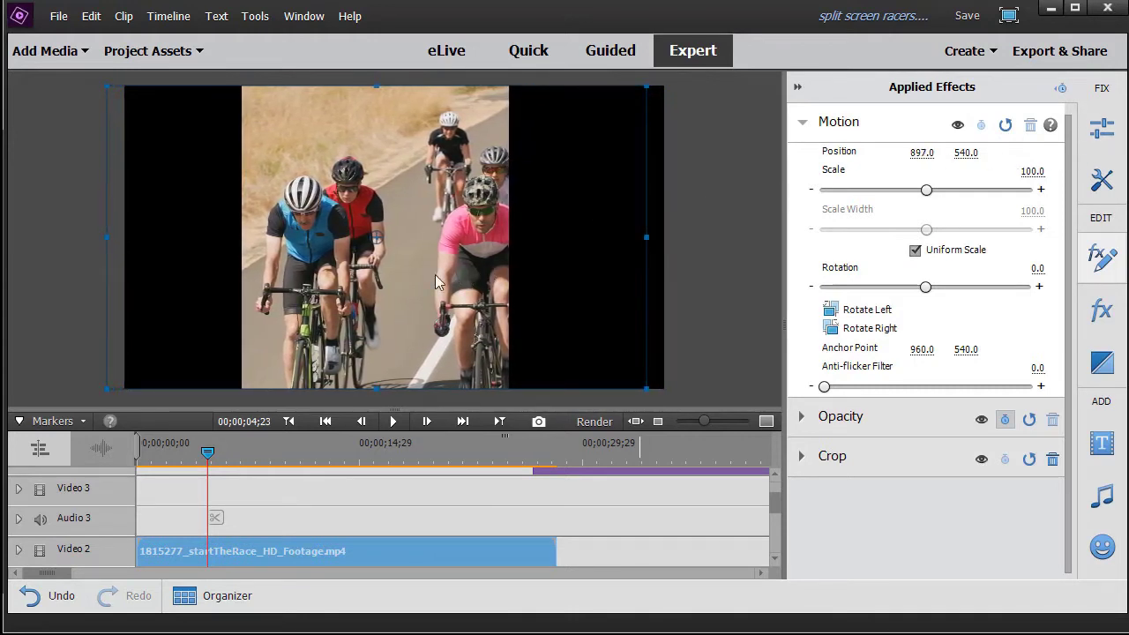
pyautogui.moveTo(444, 268); pyautogui.dragTo(321, 268)
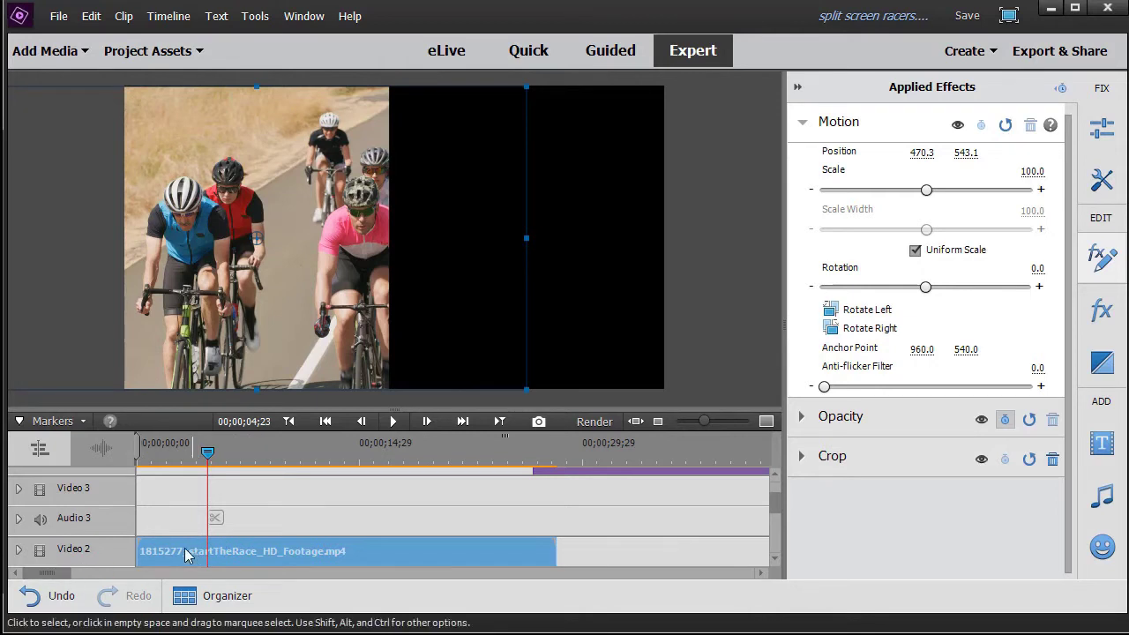
# Hide Video 2 and place 1198_cyclingTrio_HD_Footage.mp4 at Video 3's start, previewing at 00;00;11;02.
pyautogui.click(40, 552)
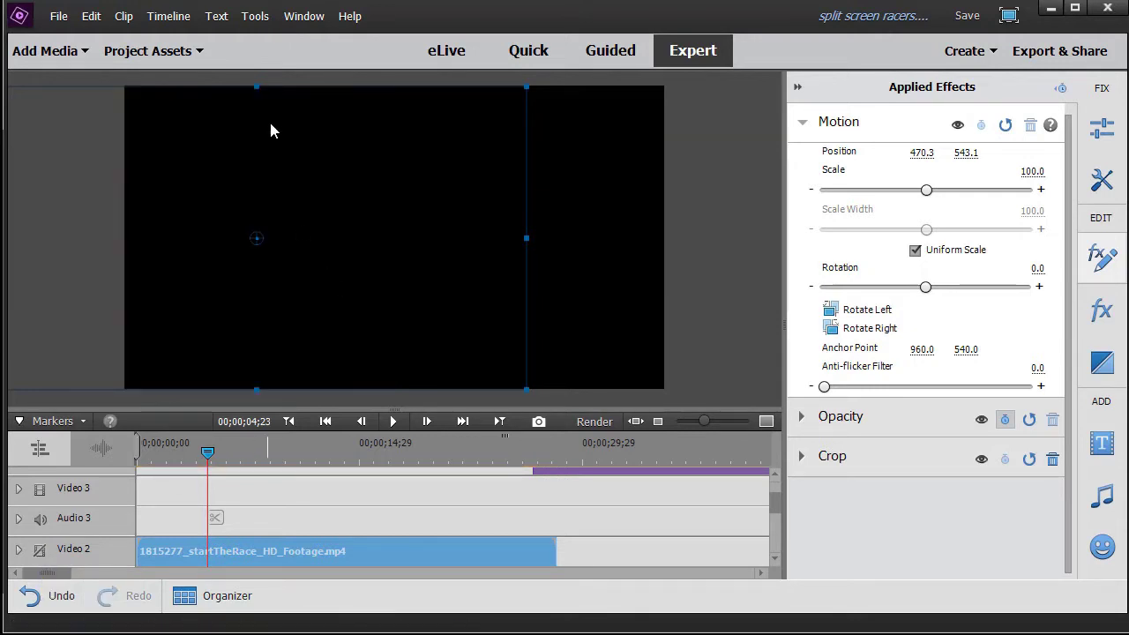
pyautogui.click(147, 55)
pyautogui.moveTo(194, 132); pyautogui.dragTo(116, 496)
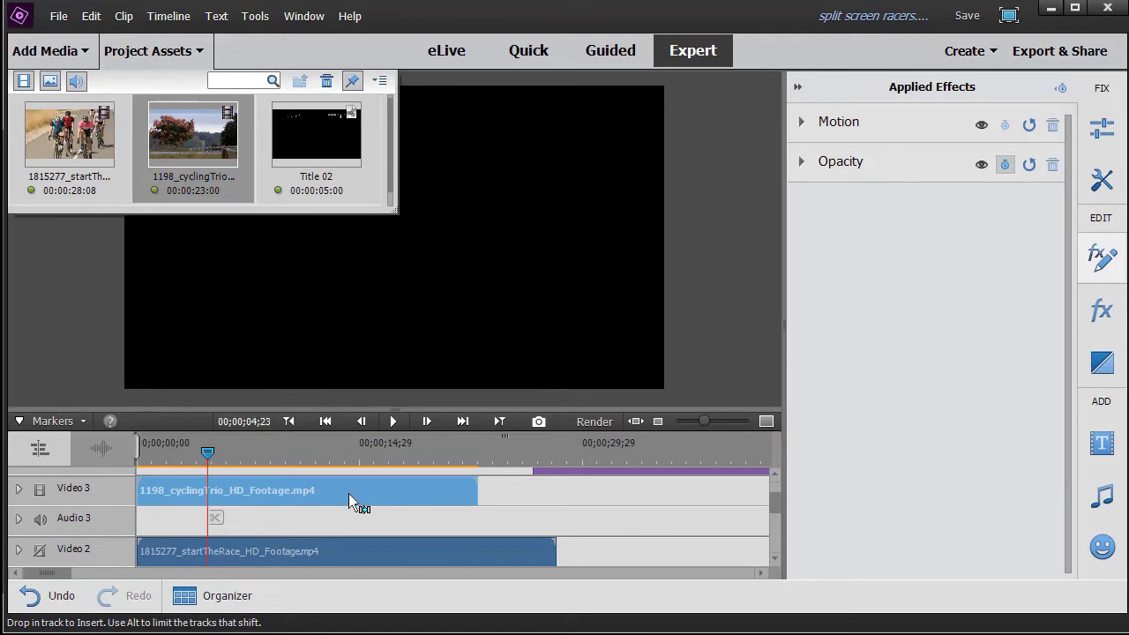
pyautogui.click(303, 459)
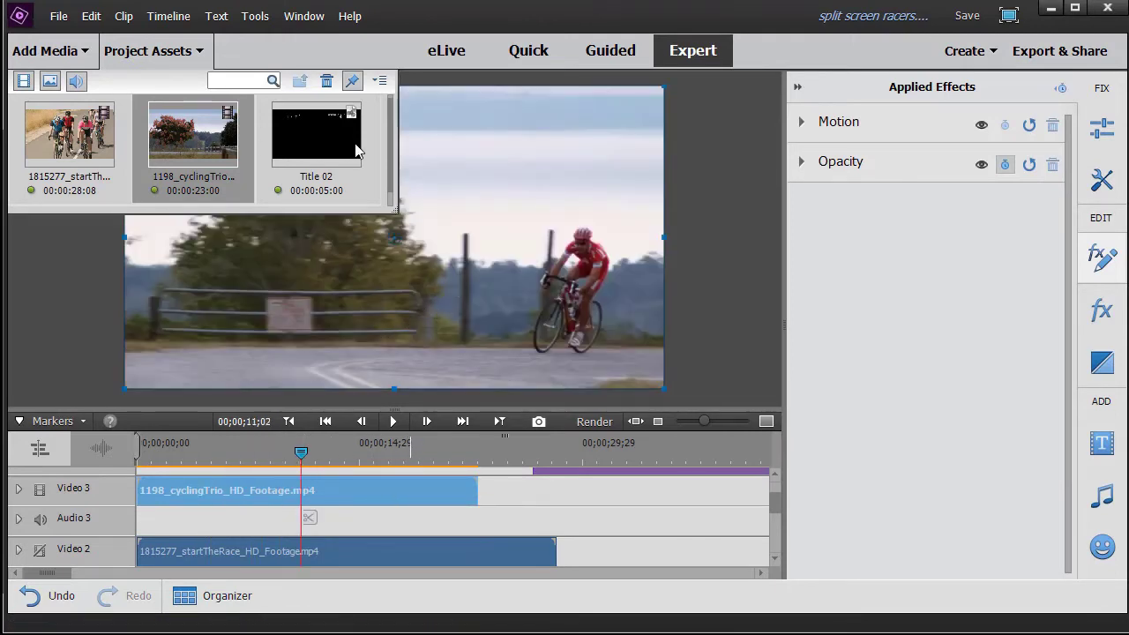
pyautogui.click(164, 51)
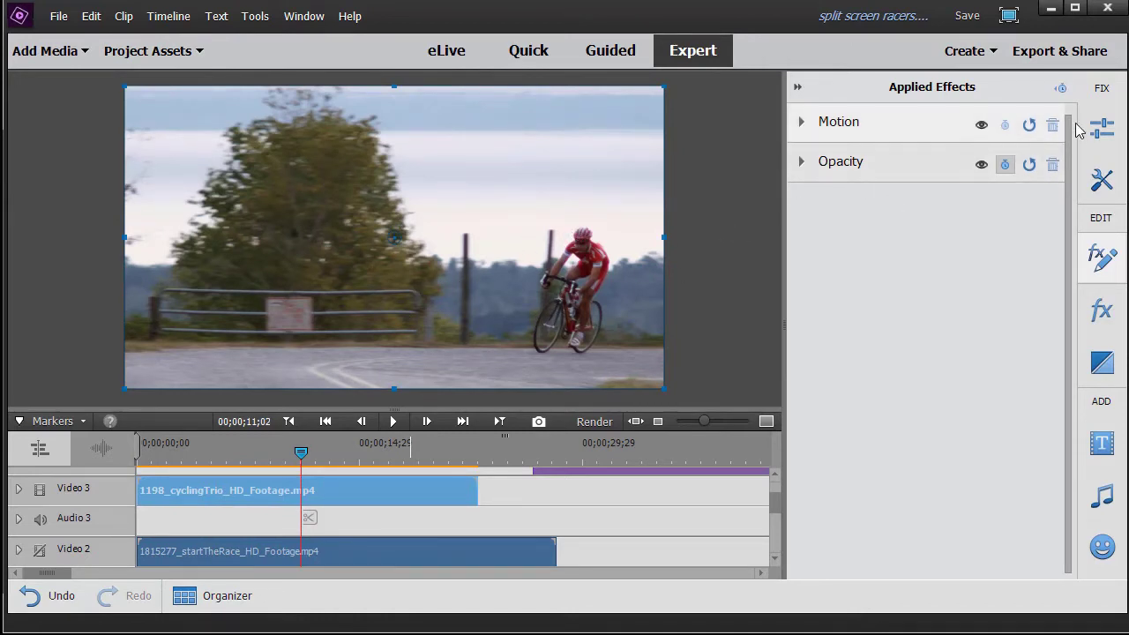
# Crop the cyclingTrio clip on Video 3: Top and Bottom 0, Left 25.5%, Right 25%.
pyautogui.click(1102, 311)
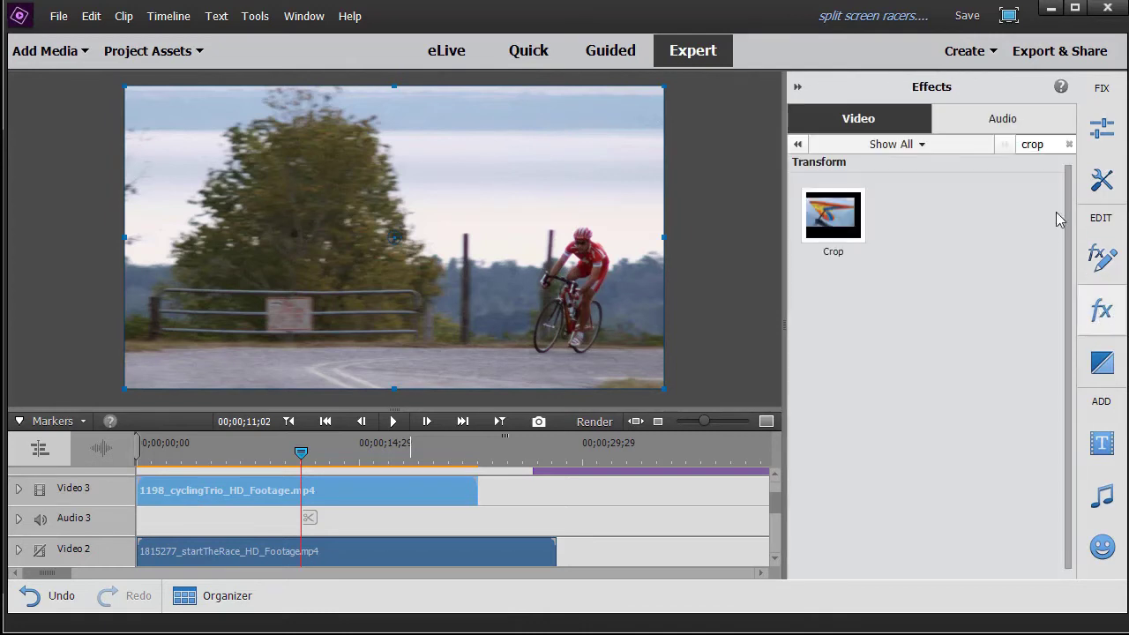
pyautogui.moveTo(832, 225); pyautogui.dragTo(366, 491)
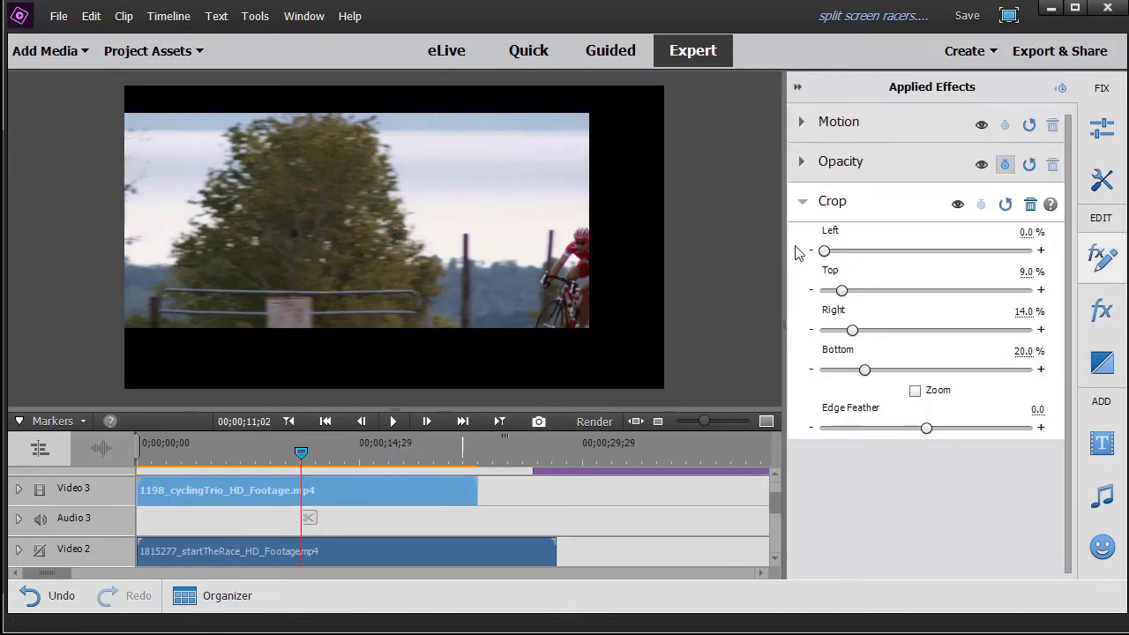
pyautogui.moveTo(845, 298); pyautogui.dragTo(729, 308)
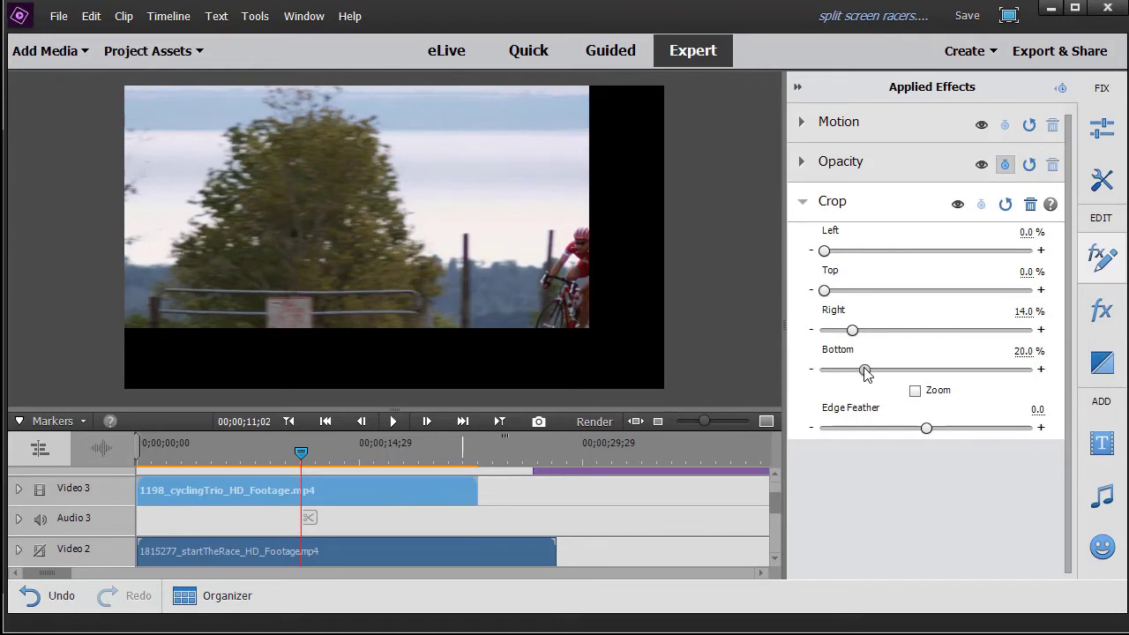
pyautogui.moveTo(867, 374); pyautogui.dragTo(756, 379)
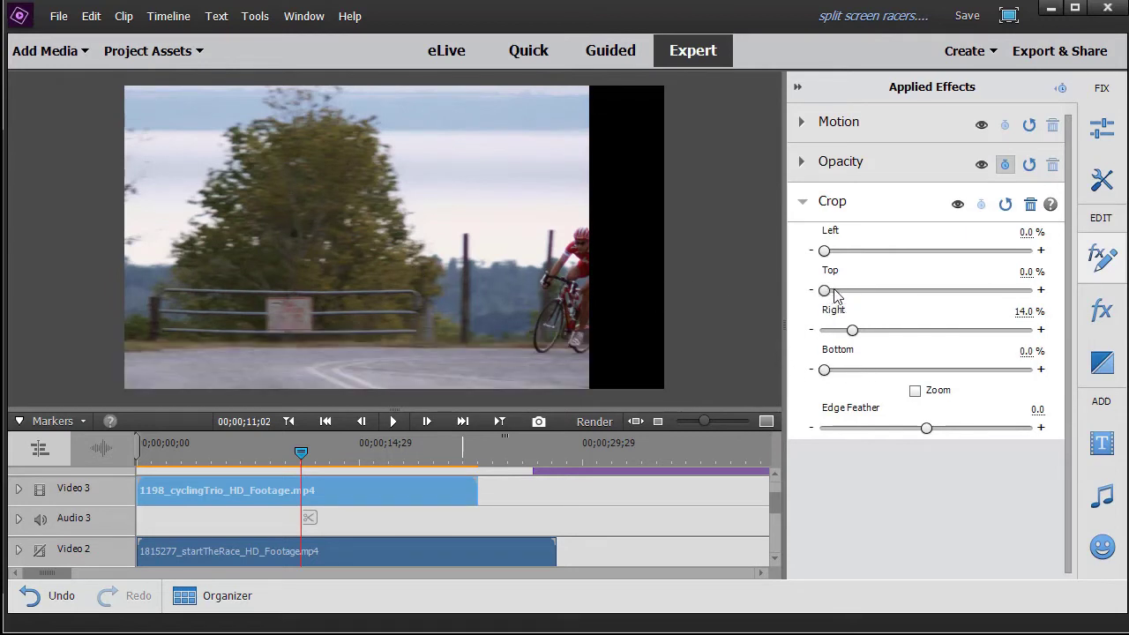
pyautogui.click(1021, 311)
pyautogui.press('Return')
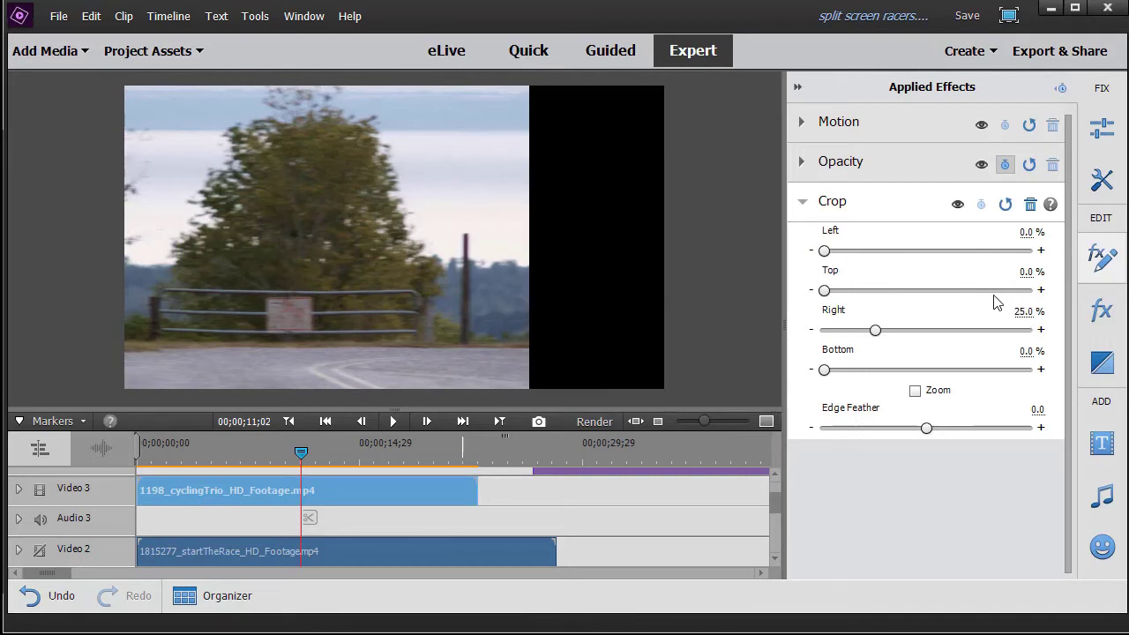
pyautogui.click(1030, 233)
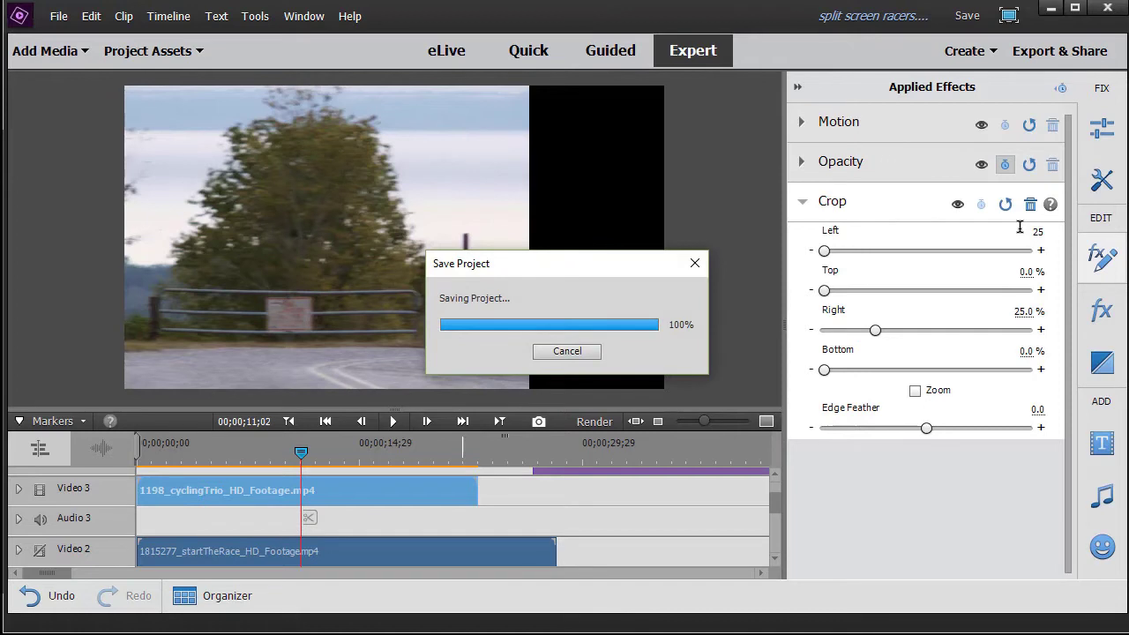
pyautogui.press('Return')
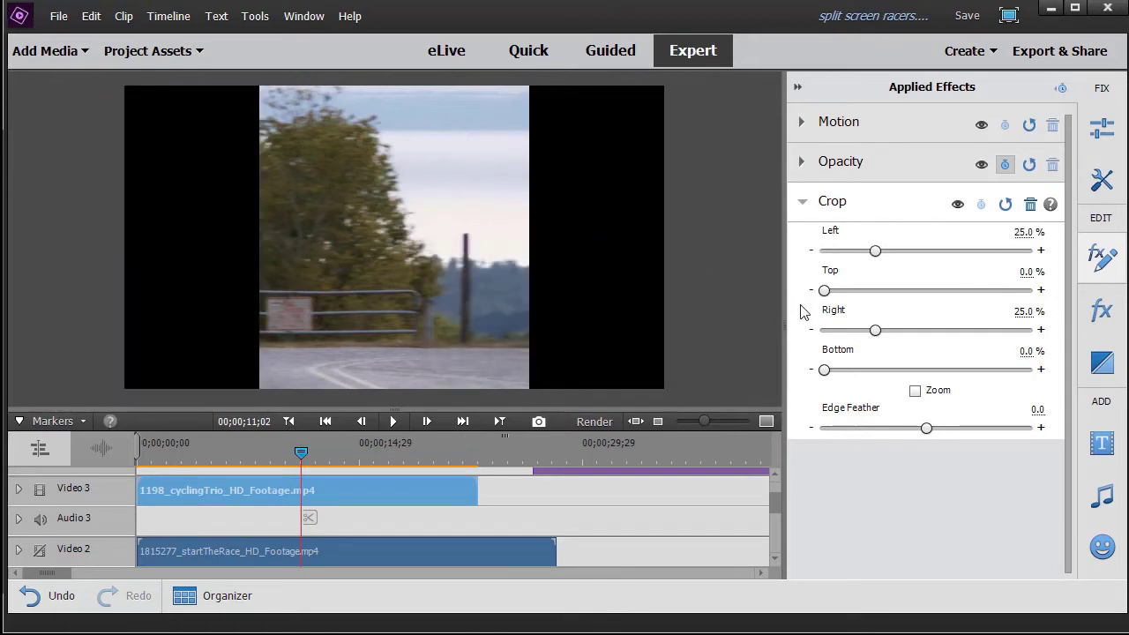
pyautogui.click(1023, 231)
pyautogui.write('25.5')
pyautogui.press('Return')
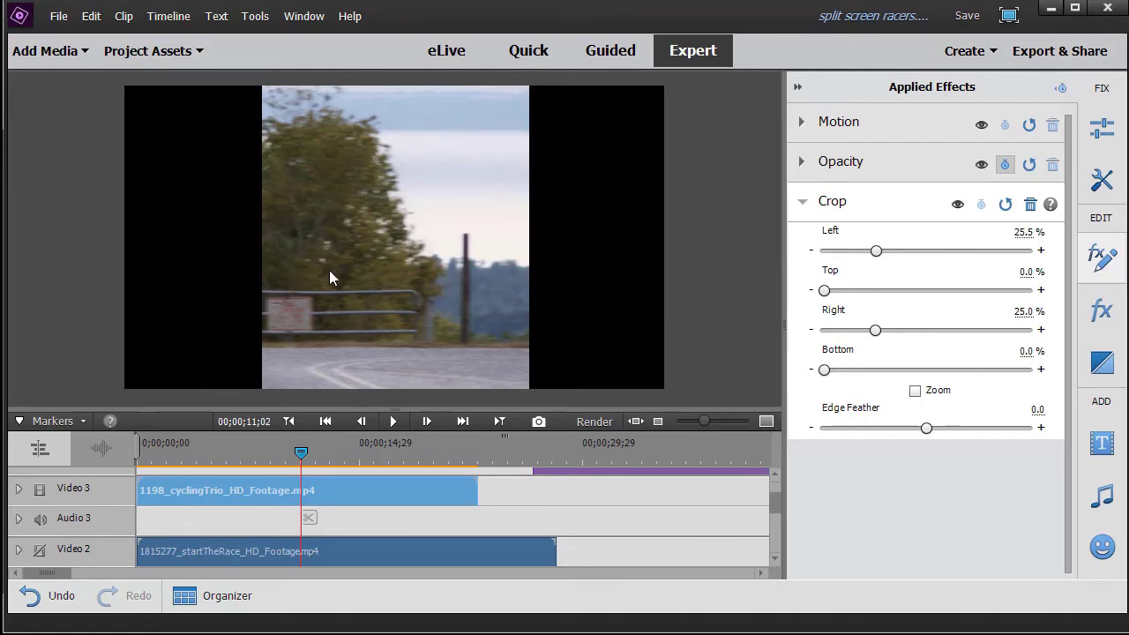
# Slide the cropped cyclingTrio clip into the right half, then scrub back to about six seconds.
pyautogui.click(406, 249)
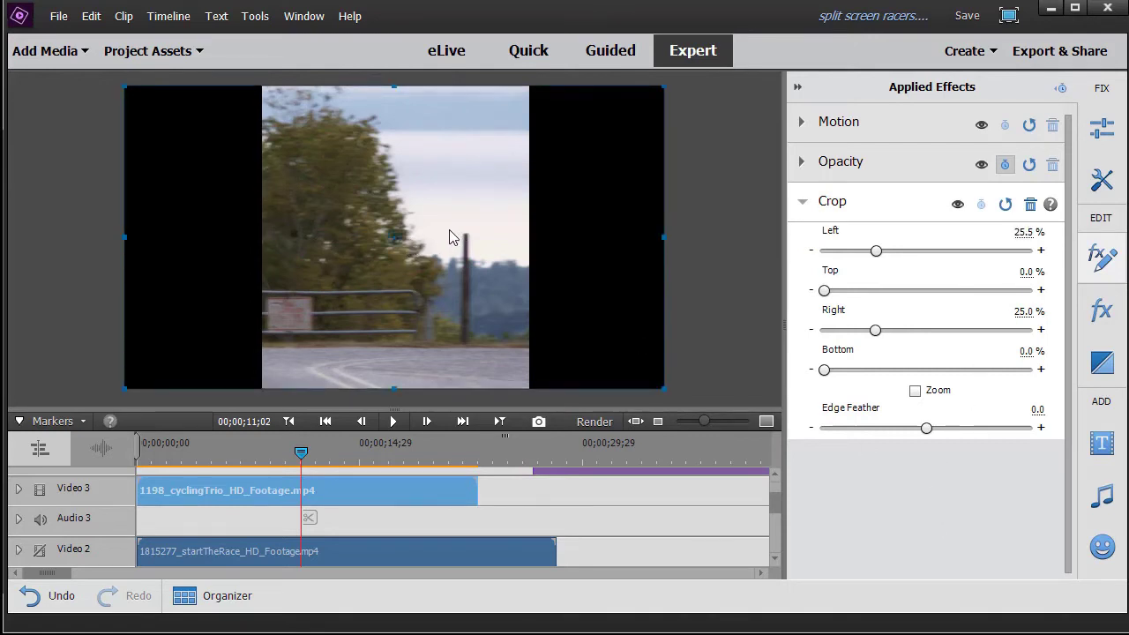
pyautogui.moveTo(449, 231); pyautogui.dragTo(605, 240)
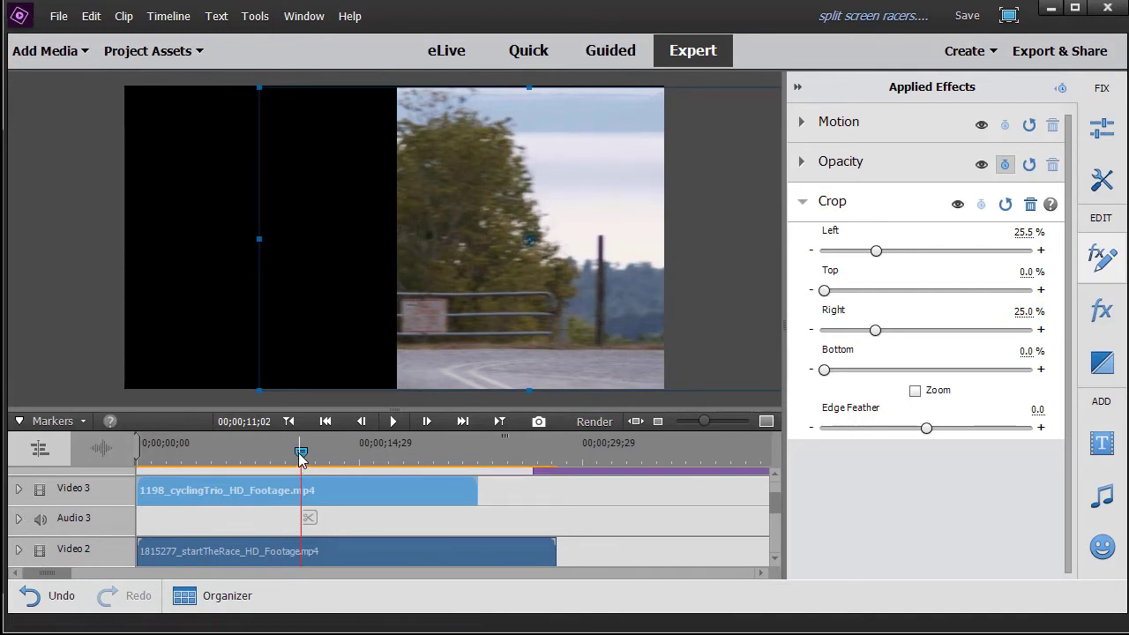
pyautogui.moveTo(299, 453); pyautogui.dragTo(247, 465)
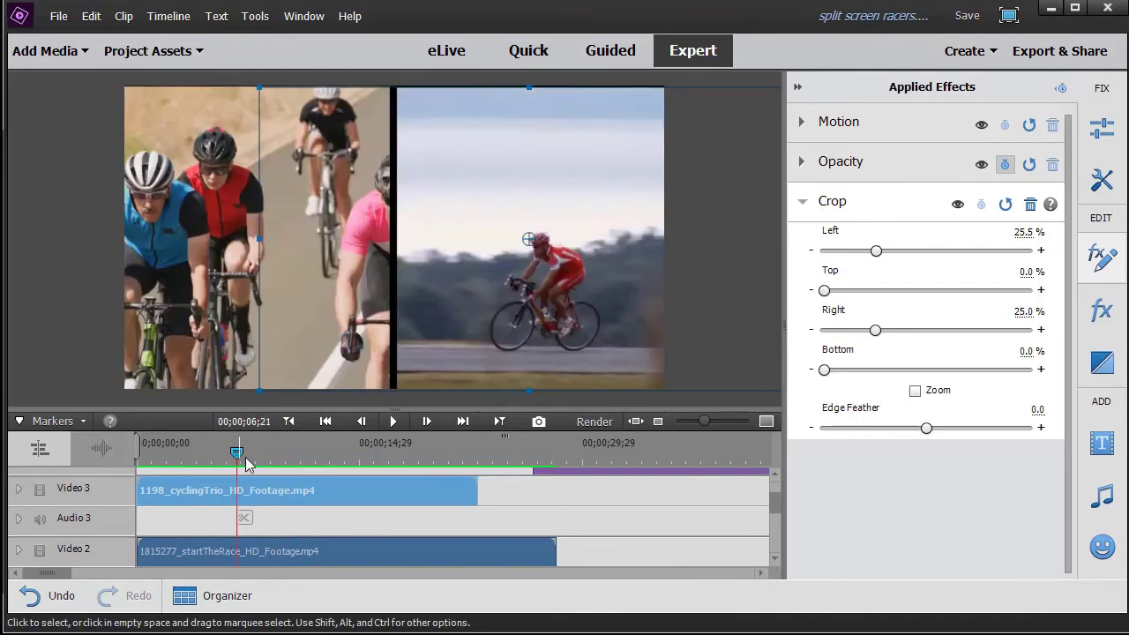
pyautogui.click(393, 421)
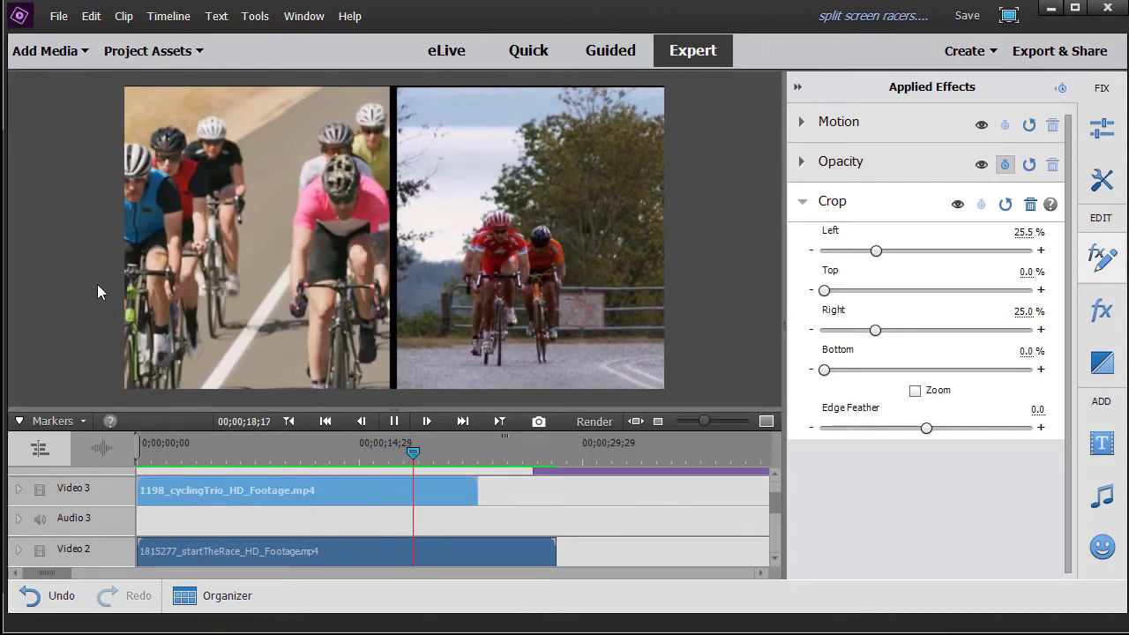
pyautogui.click(394, 421)
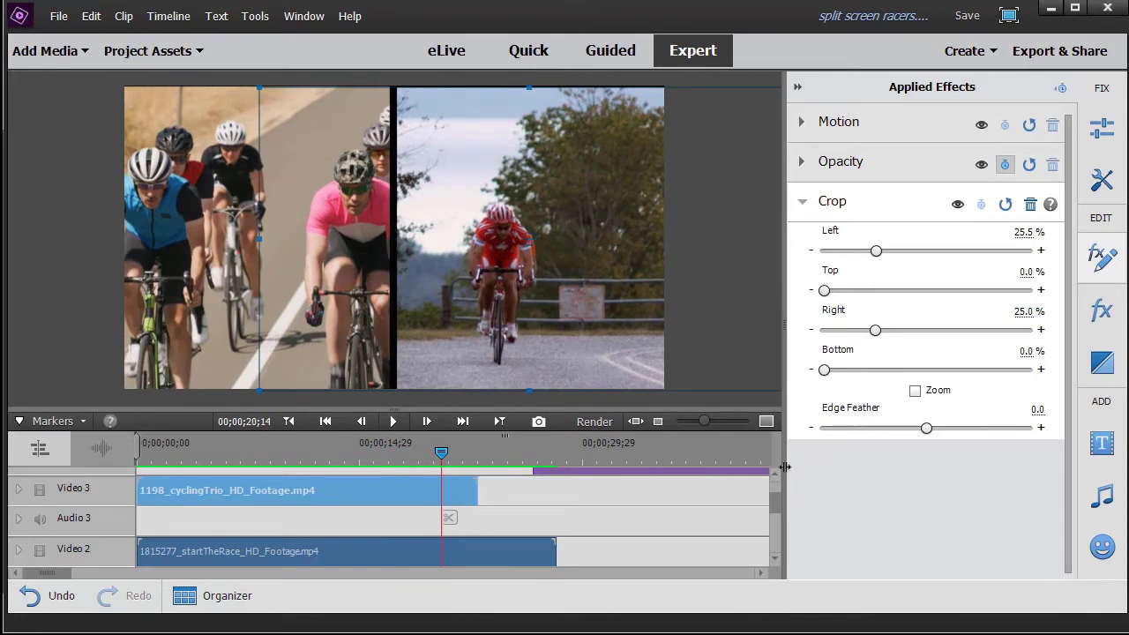
pyautogui.moveTo(774, 506)
pyautogui.mouseDown()
pyautogui.moveTo(778, 537)
pyautogui.moveTo(774, 528)
pyautogui.mouseUp()
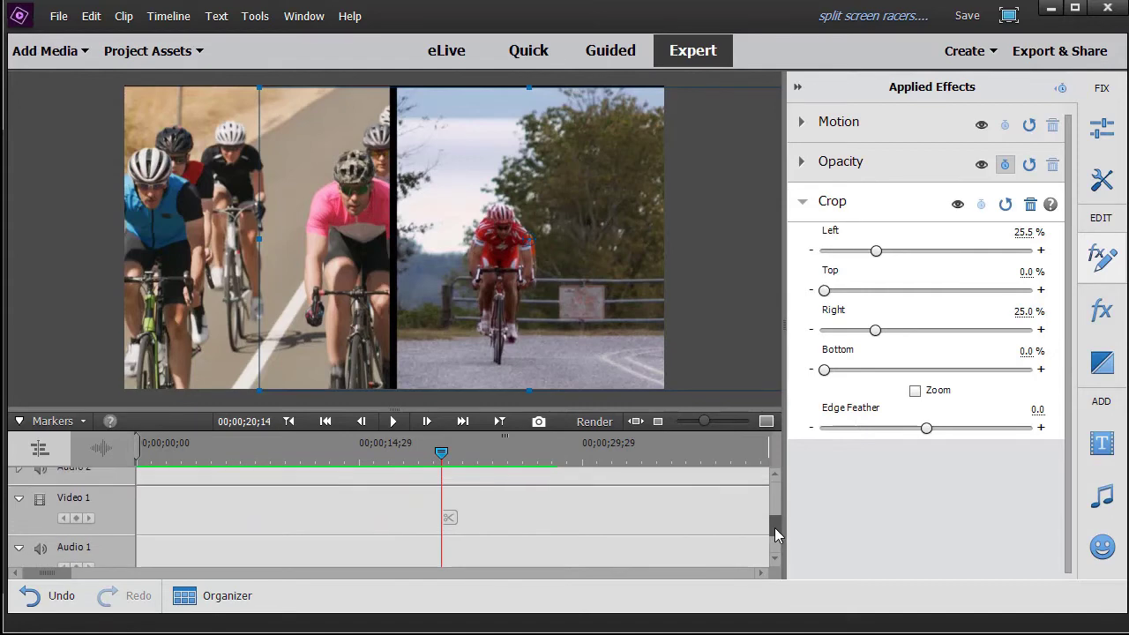
pyautogui.click(167, 518)
# Create a new Default Text title at the movie start and delete its Add Text placeholder.
pyautogui.moveTo(443, 450); pyautogui.dragTo(48, 480)
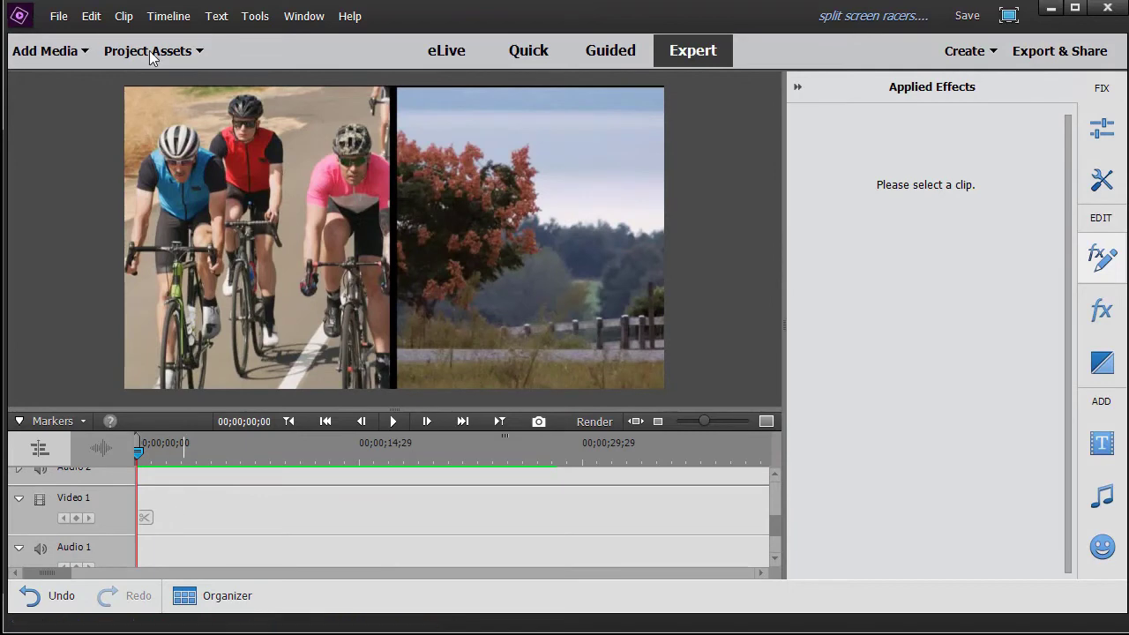
pyautogui.click(213, 17)
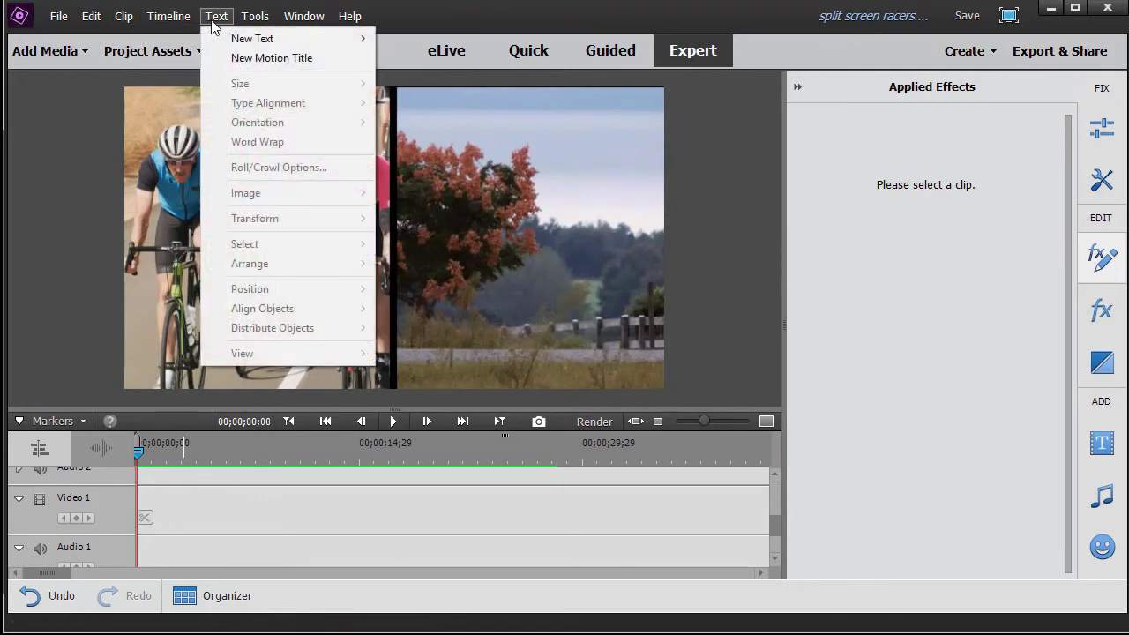
pyautogui.moveTo(236, 42)
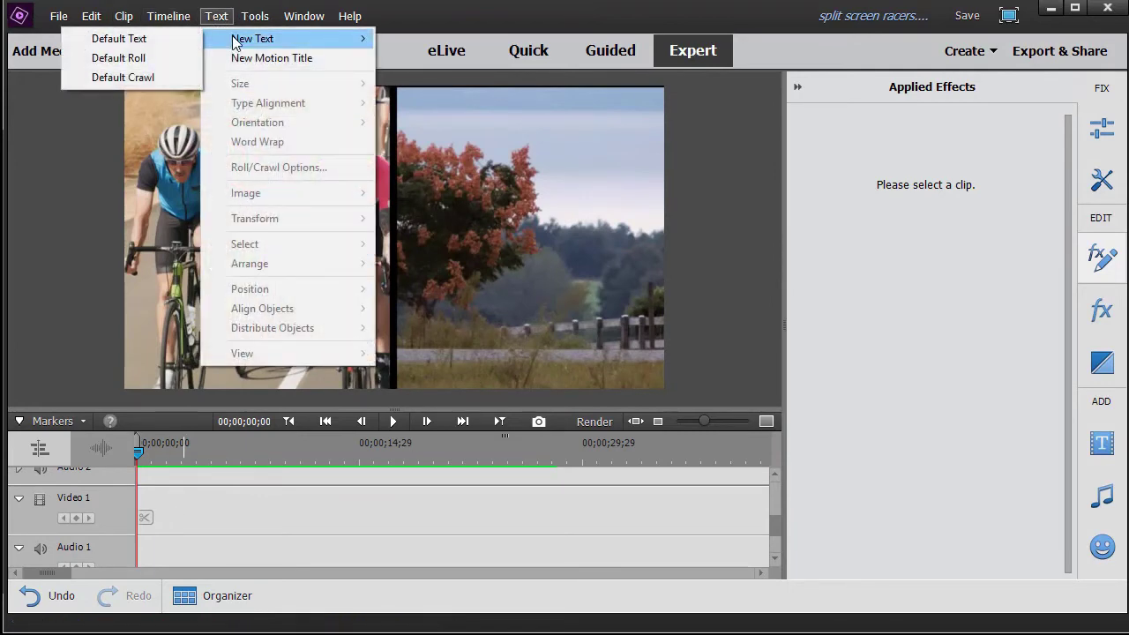
pyautogui.click(185, 38)
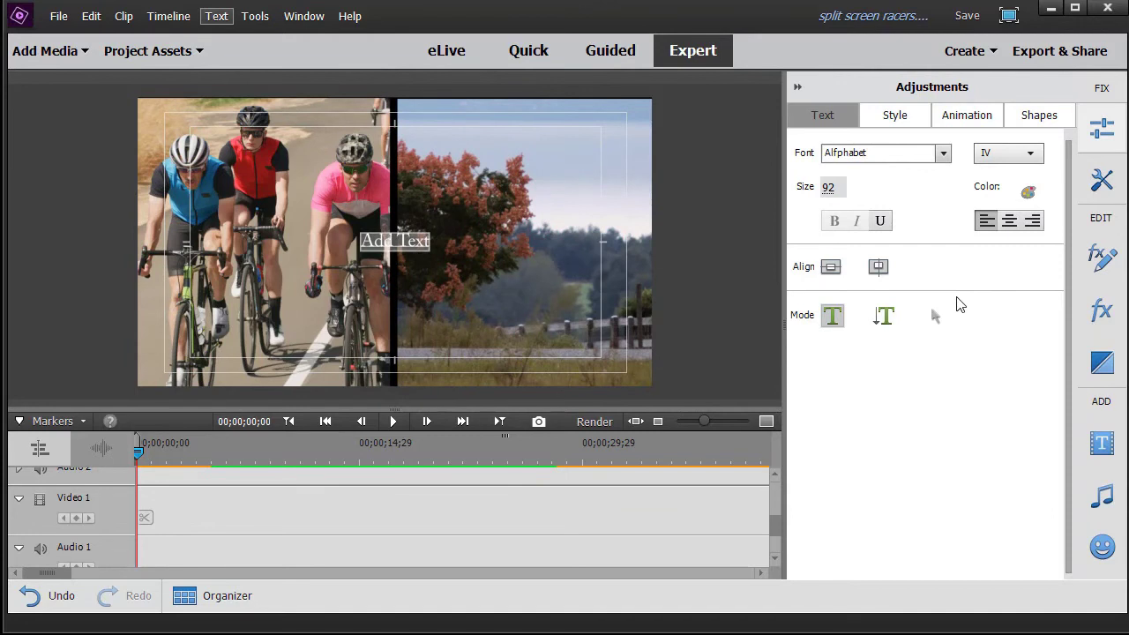
pyautogui.click(936, 316)
pyautogui.click(403, 252)
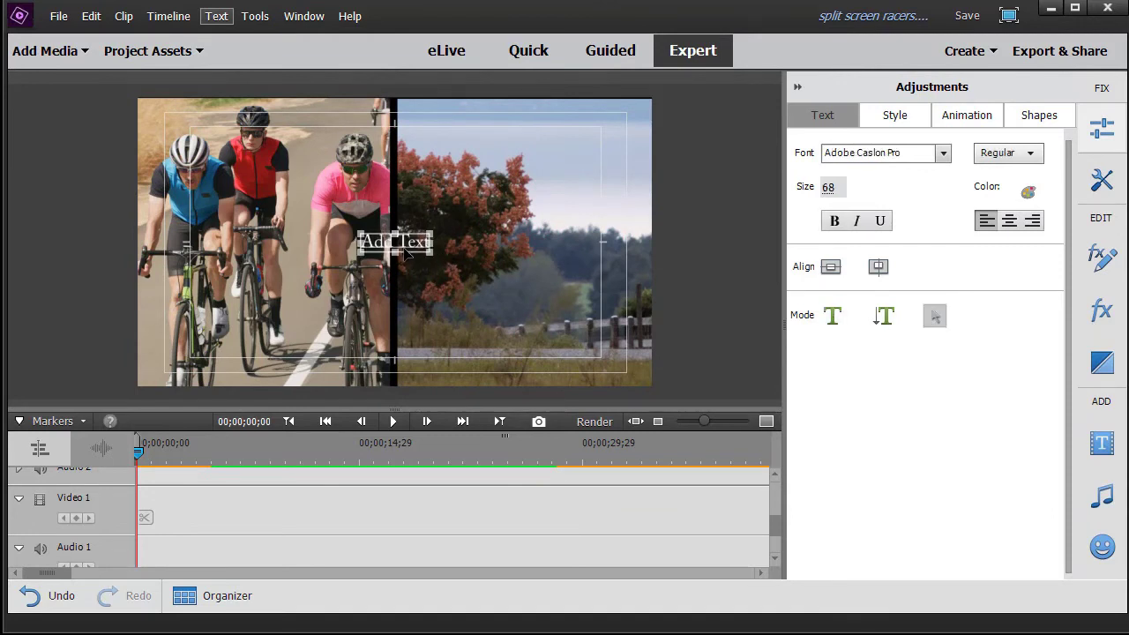
pyautogui.press('Delete')
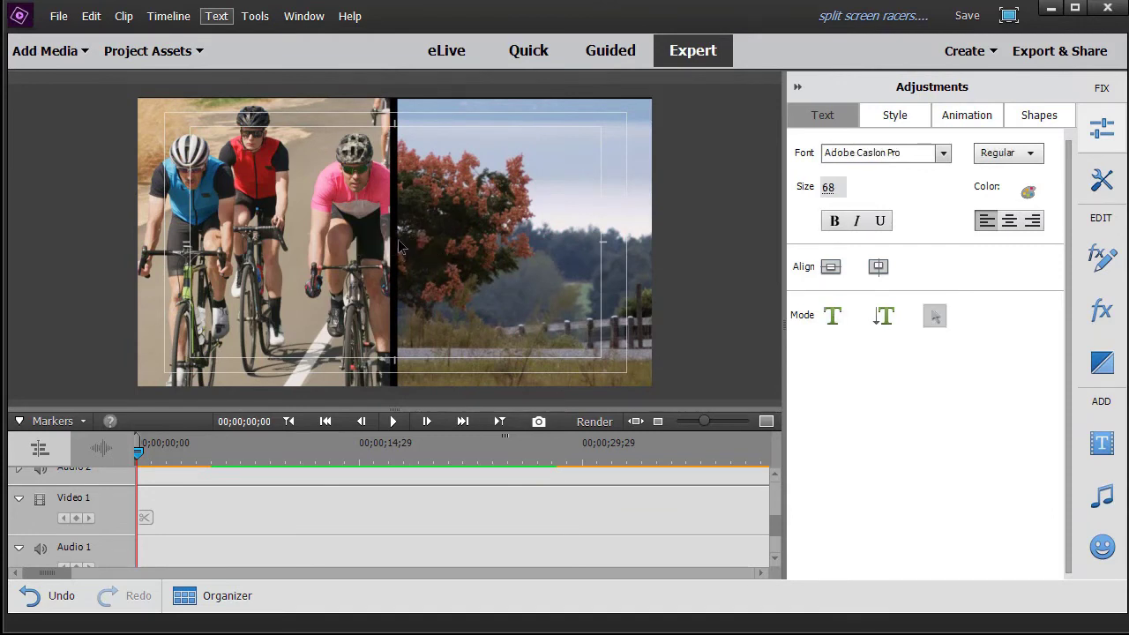
# Draw a white Rectangle shape covering the whole frame.
pyautogui.click(1039, 118)
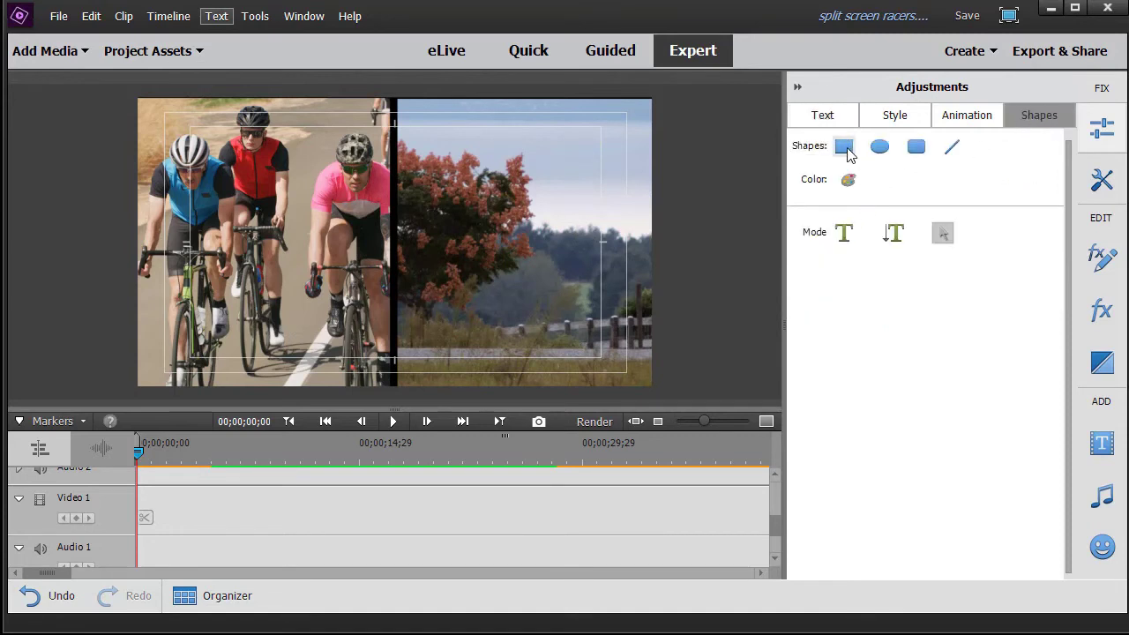
pyautogui.click(848, 150)
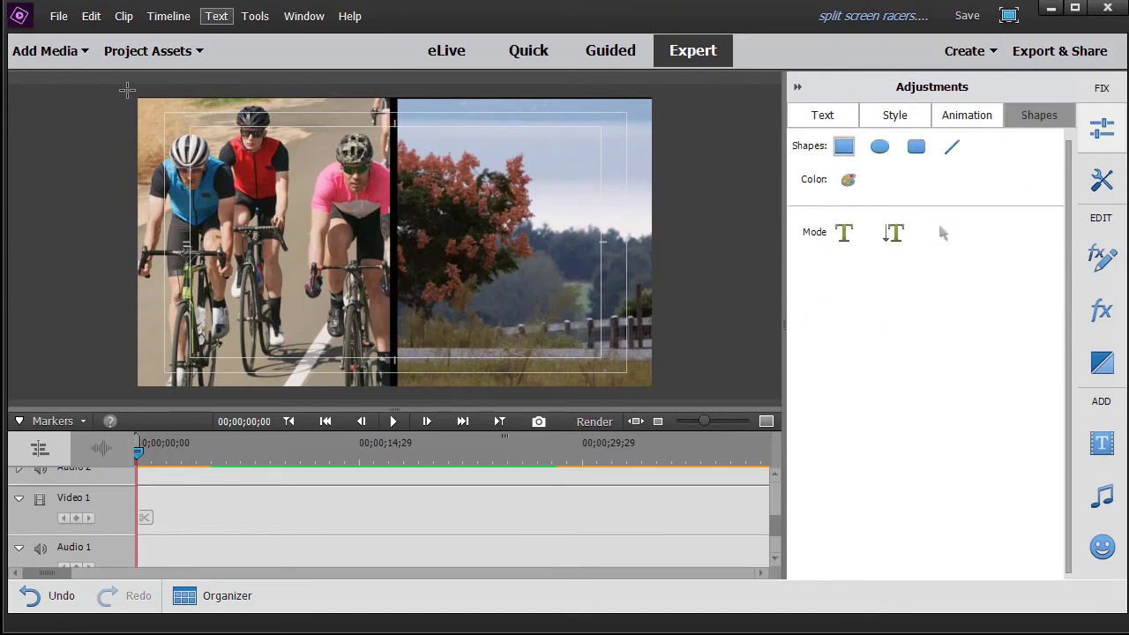
pyautogui.moveTo(128, 90); pyautogui.dragTo(673, 397)
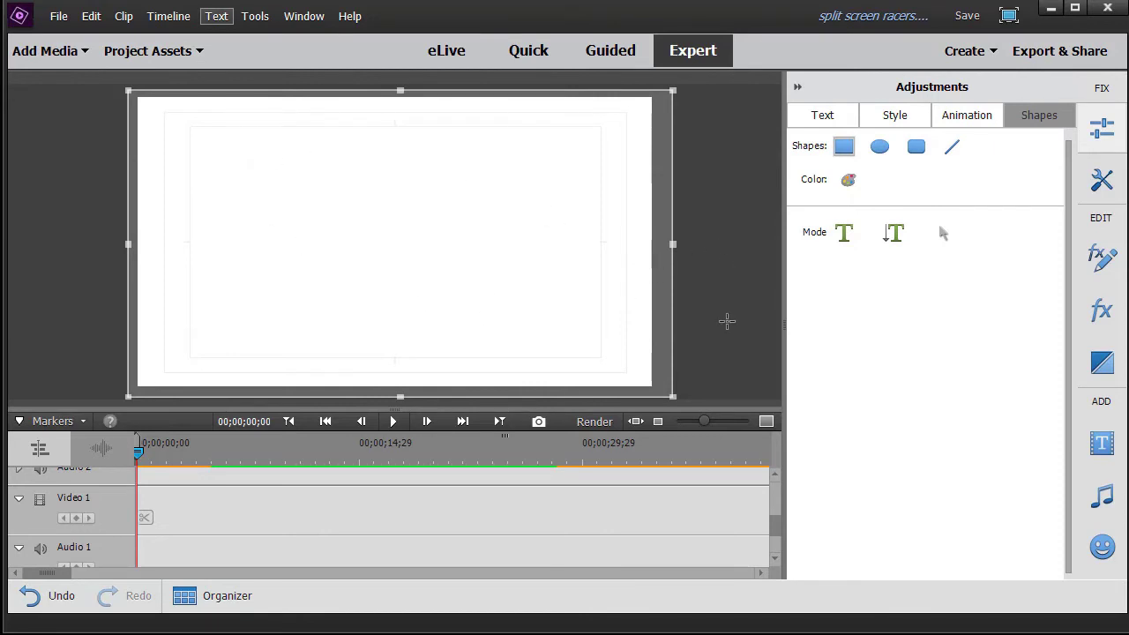
pyautogui.moveTo(774, 523); pyautogui.dragTo(780, 481)
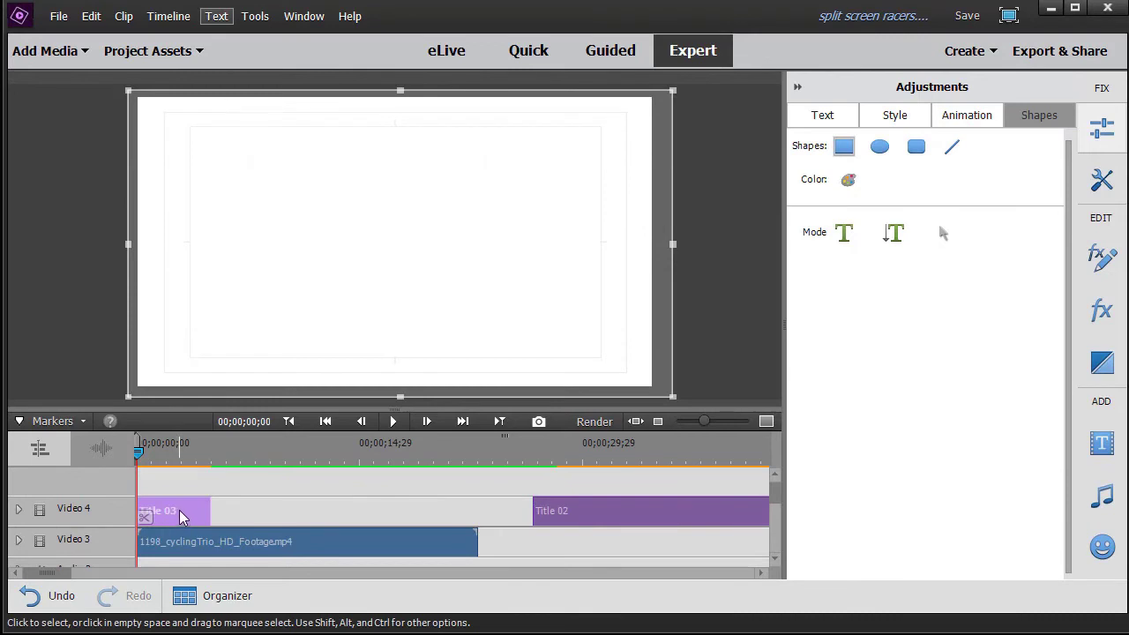
# Move the white Title 03 clip from Video 4 down to Video 1 as the background.
pyautogui.moveTo(181, 516); pyautogui.dragTo(333, 522)
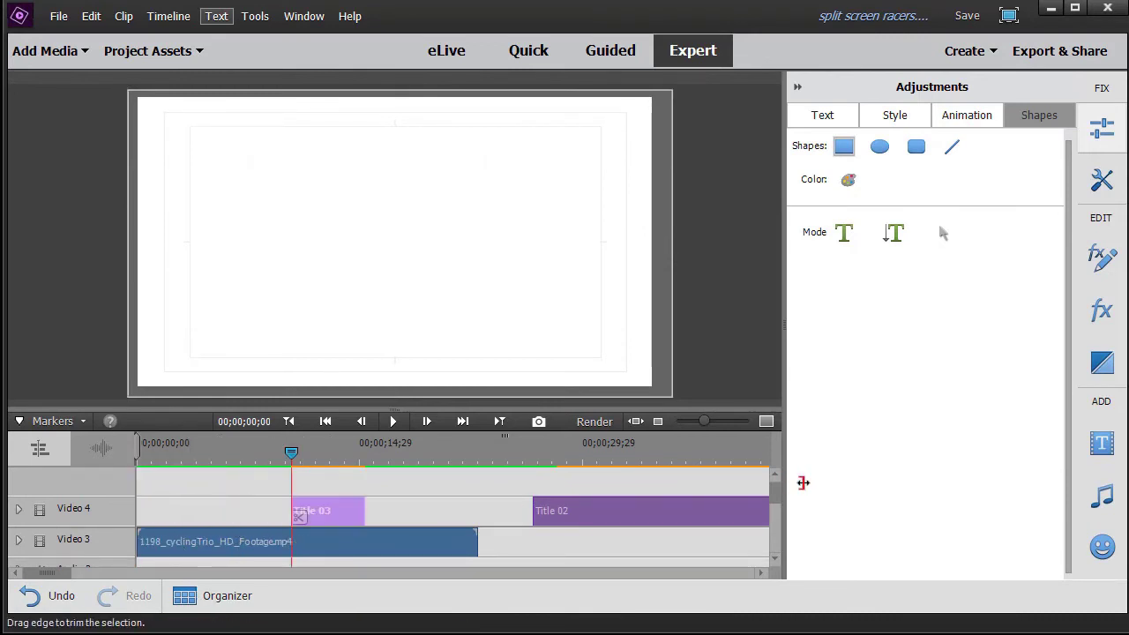
pyautogui.scroll(-2, 776, 507)
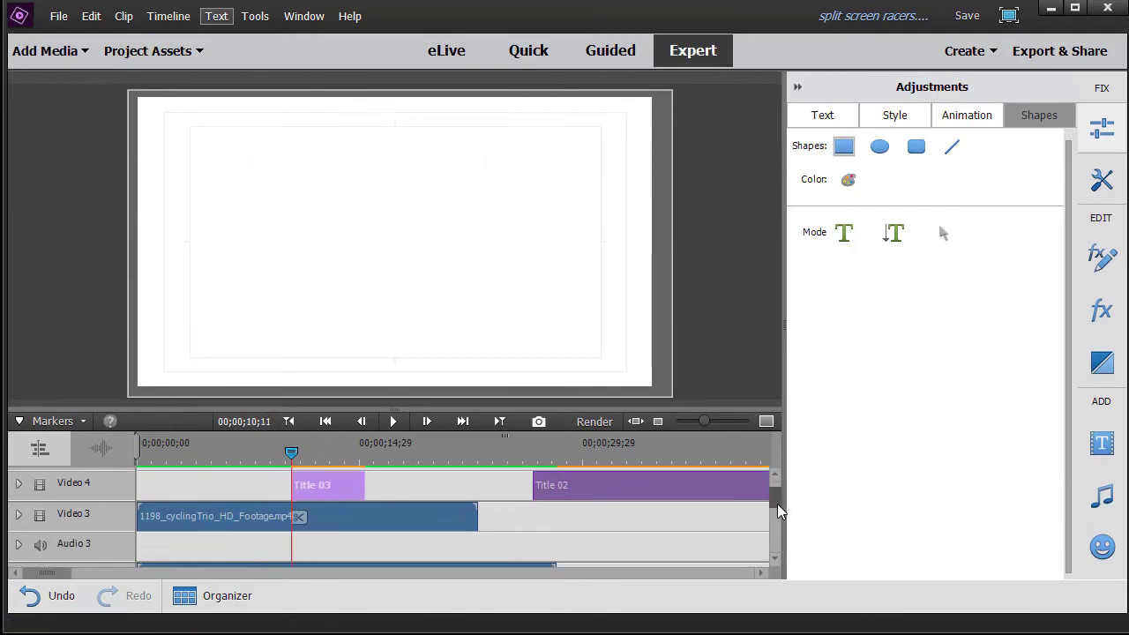
pyautogui.moveTo(345, 479); pyautogui.dragTo(478, 495)
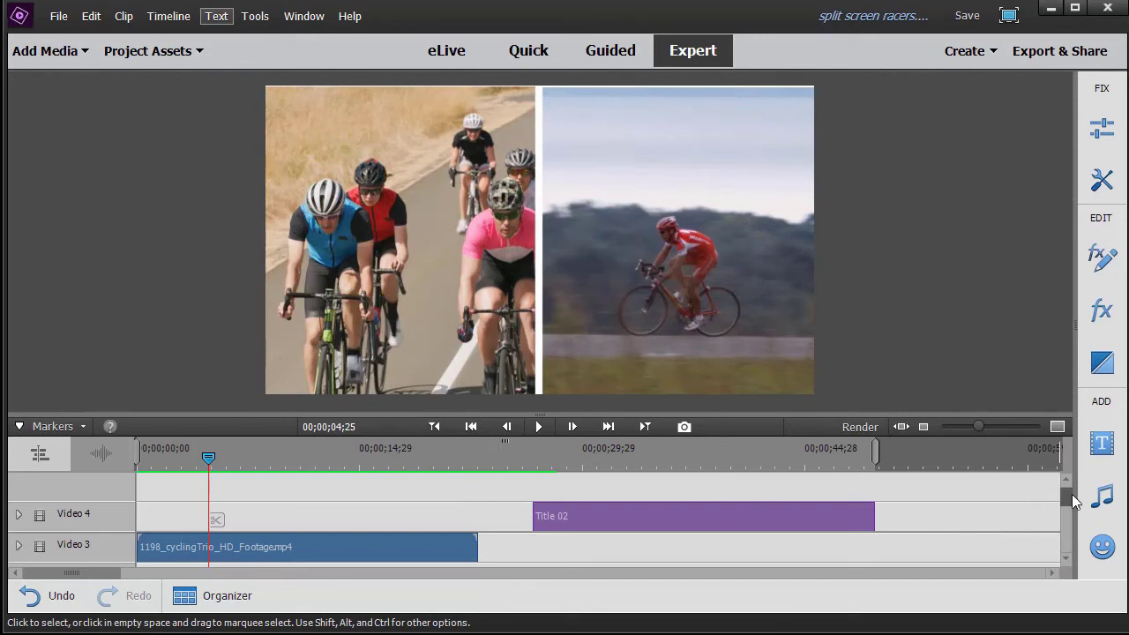
pyautogui.moveTo(1070, 499); pyautogui.dragTo(1070, 545)
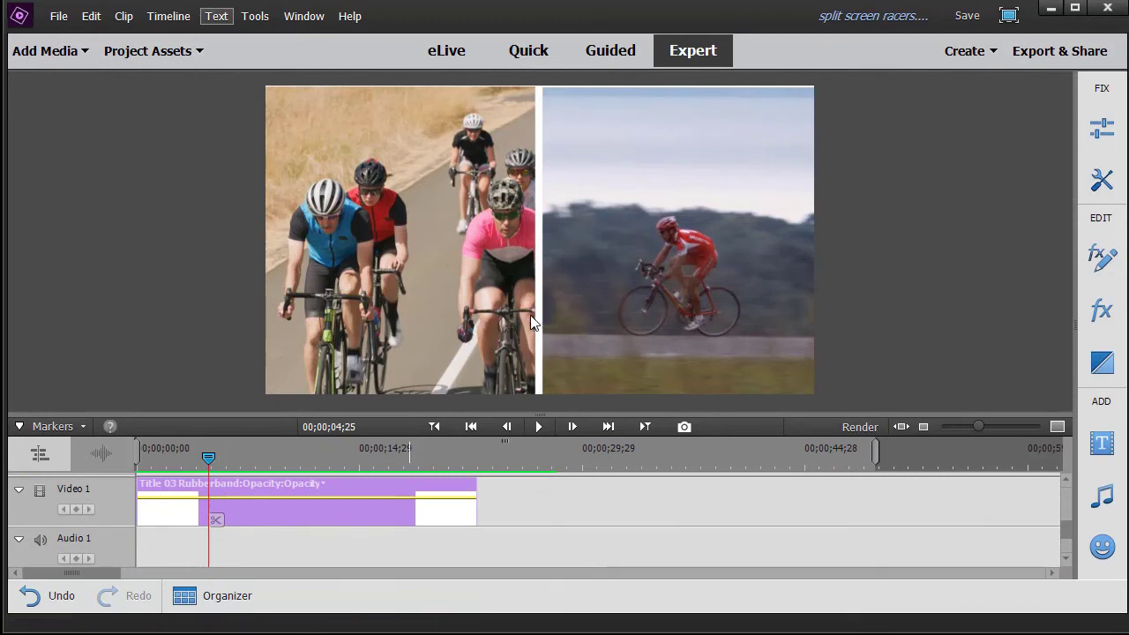
pyautogui.moveTo(1068, 535); pyautogui.dragTo(1067, 494)
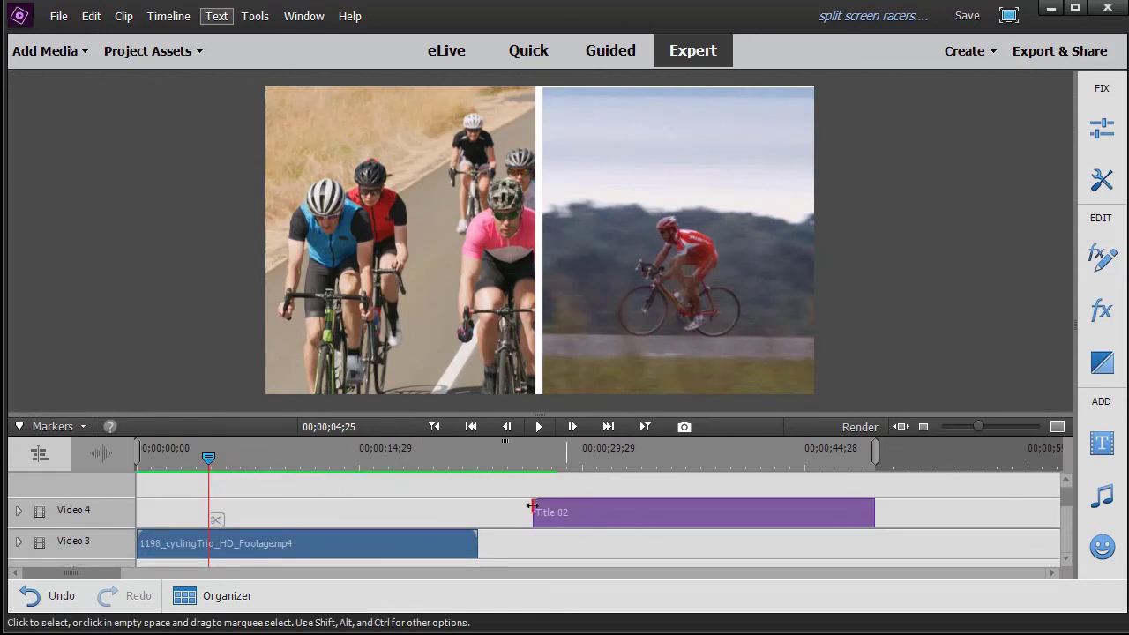
# Move Title 02 to 00;00;00;00 on Video 5, then play and scrub to check the TEAM labels.
pyautogui.moveTo(653, 509); pyautogui.dragTo(252, 483)
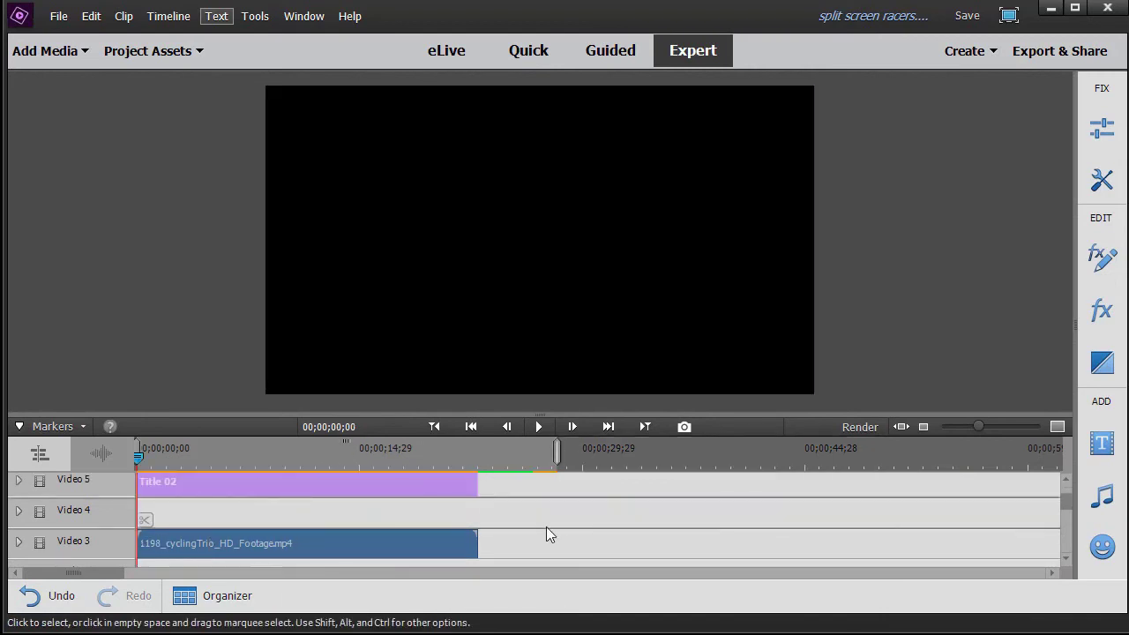
pyautogui.click(335, 450)
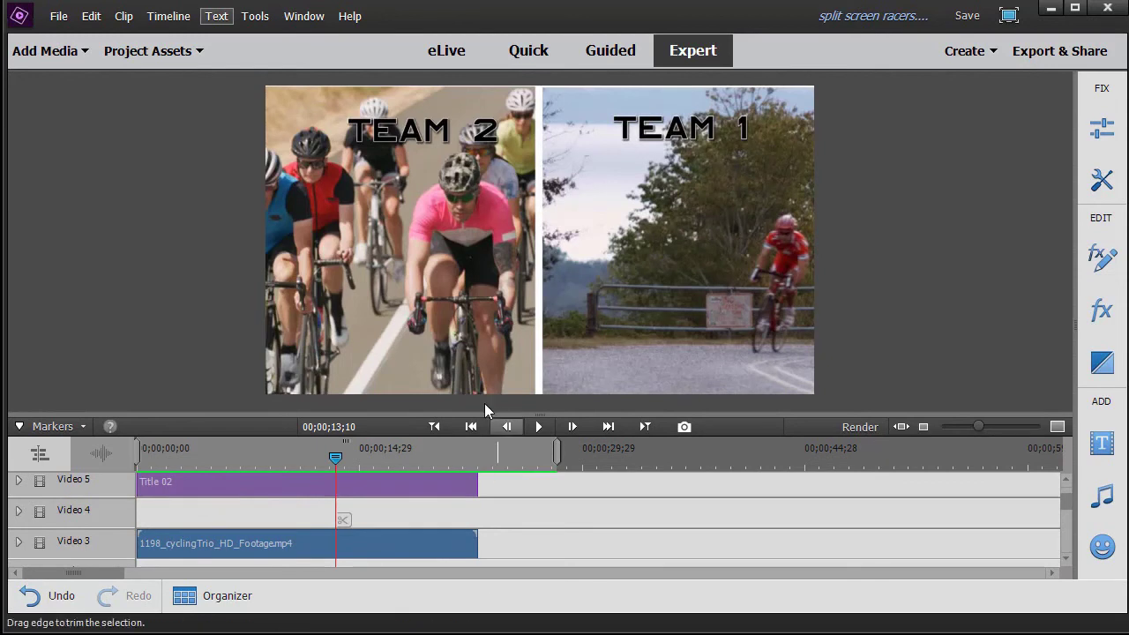
pyautogui.click(537, 426)
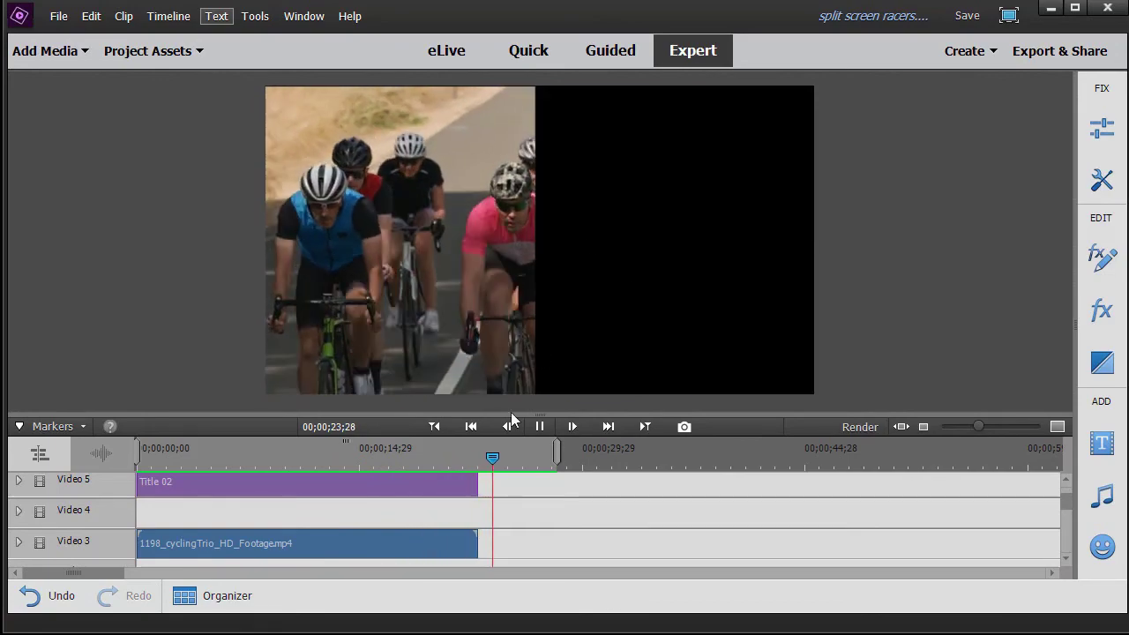
pyautogui.moveTo(497, 458); pyautogui.dragTo(360, 458)
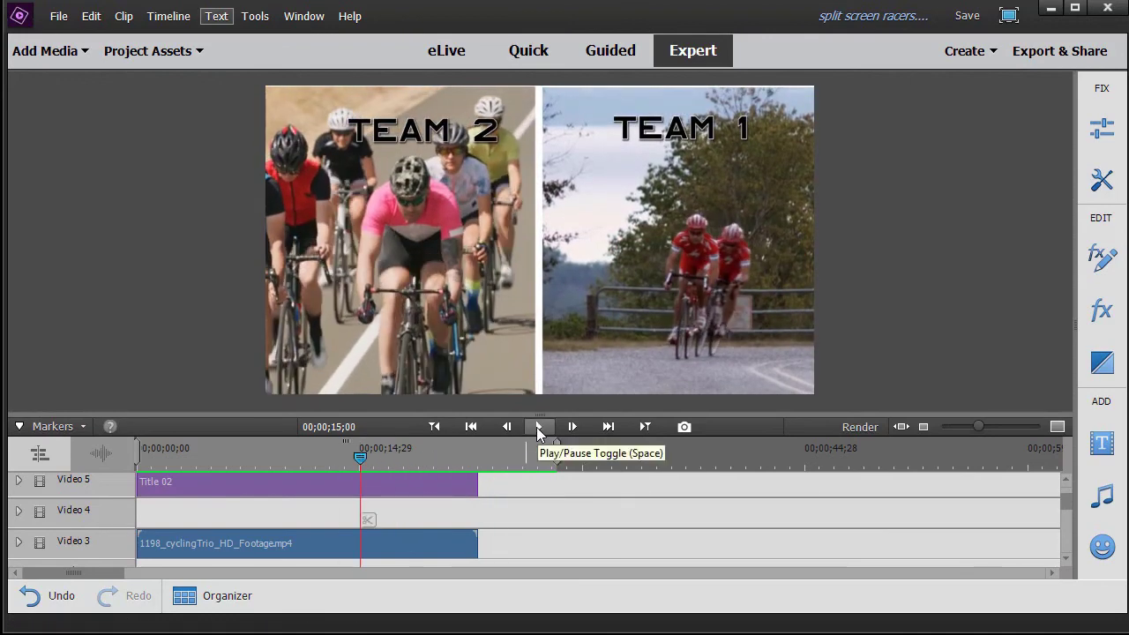